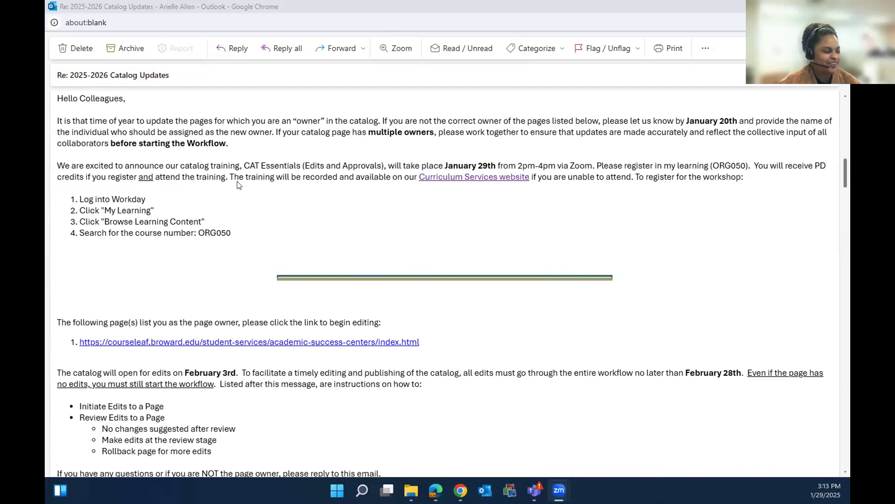
Review the 2025-2026 Catalog Updates email and switch to the Final Grades and Records catalog page in Microsoft Edge.
{"action": "scroll", "coordinate": [277, 194], "scroll_direction": "up", "scroll_amount": 1}
{"action": "scroll", "coordinate": [270, 228], "scroll_direction": "down", "scroll_amount": 2}
{"action": "scroll", "coordinate": [270, 228], "scroll_direction": "up", "scroll_amount": 1}
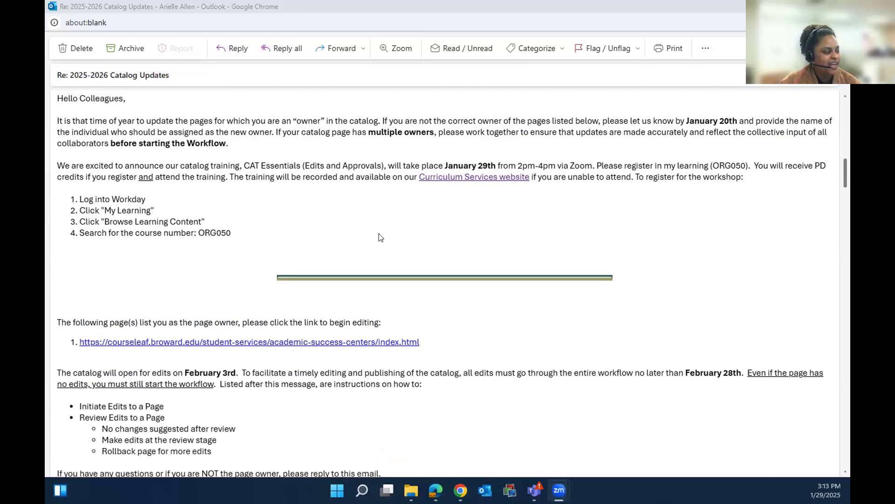
{"action": "scroll", "coordinate": [381, 237], "scroll_direction": "down", "scroll_amount": 1}
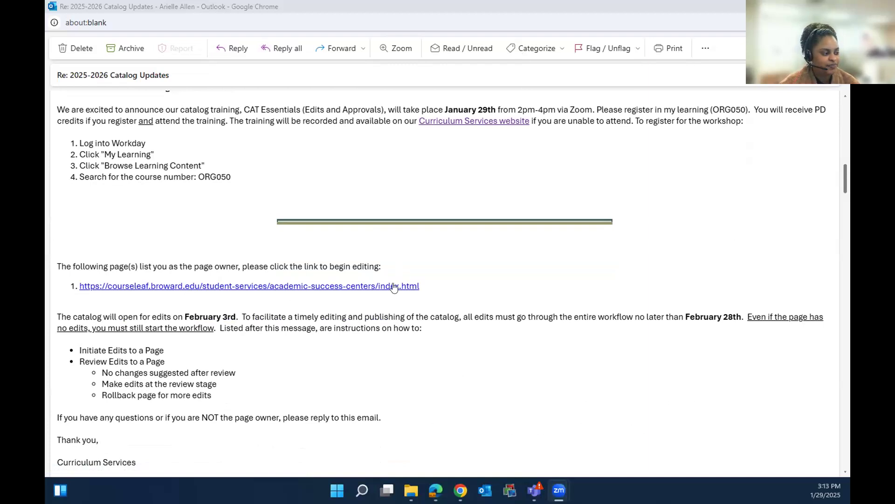
{"action": "mouse_move", "coordinate": [436, 489]}
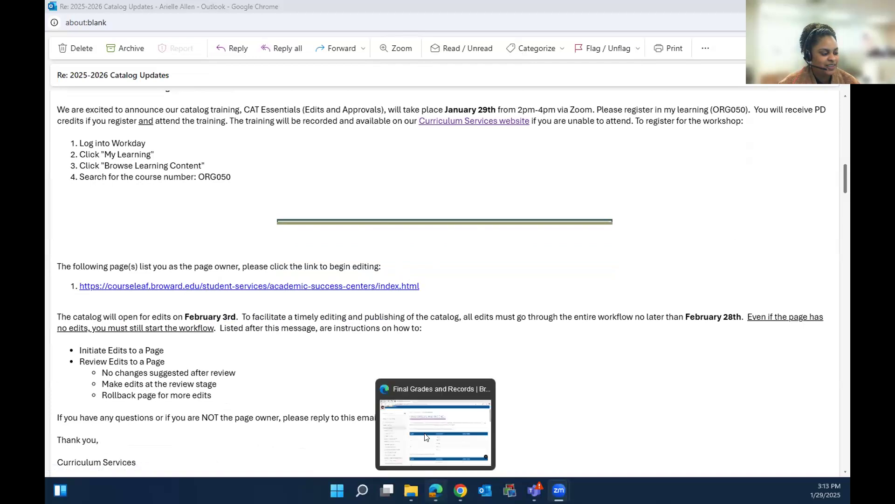
{"action": "left_click", "coordinate": [425, 437]}
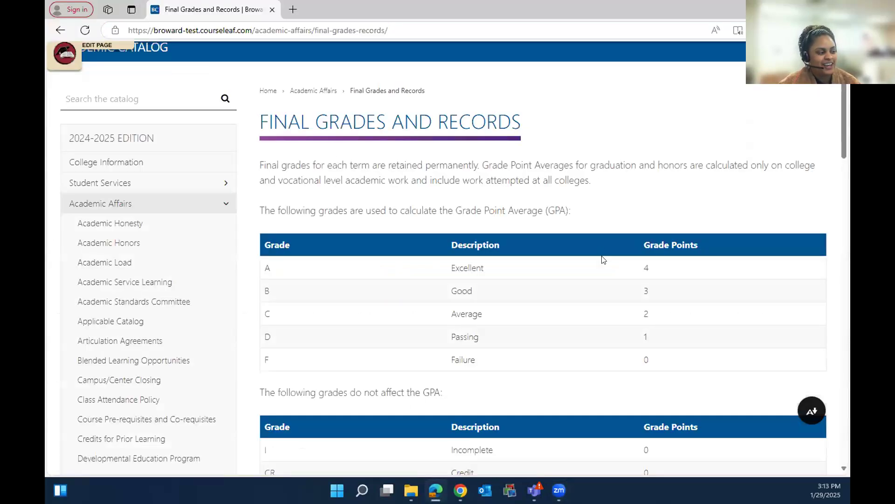
Start editing mode for the Final Grades and Records page, moving the CourseLeaf login window out of view.
{"action": "scroll", "coordinate": [602, 260], "scroll_direction": "down", "scroll_amount": 8}
{"action": "scroll", "coordinate": [600, 276], "scroll_direction": "up", "scroll_amount": 10}
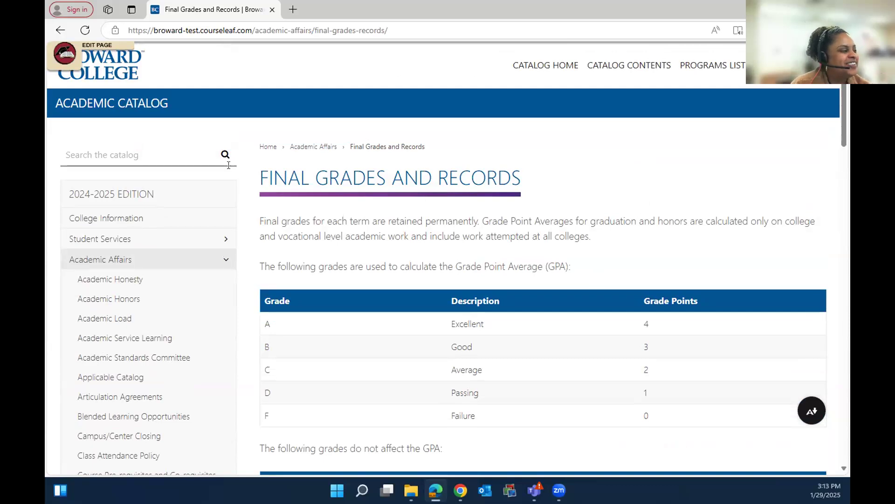
{"action": "scroll", "coordinate": [406, 228], "scroll_direction": "down", "scroll_amount": 1}
{"action": "scroll", "coordinate": [406, 228], "scroll_direction": "up", "scroll_amount": 1}
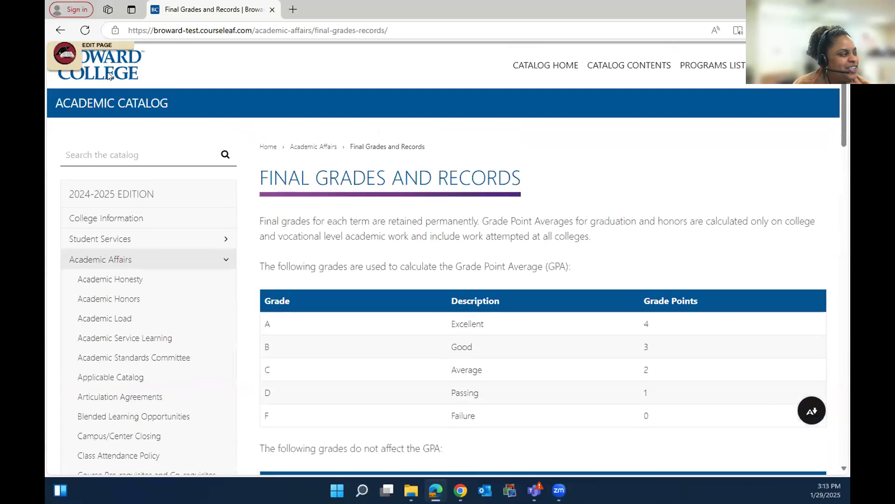
{"action": "left_click", "coordinate": [72, 49]}
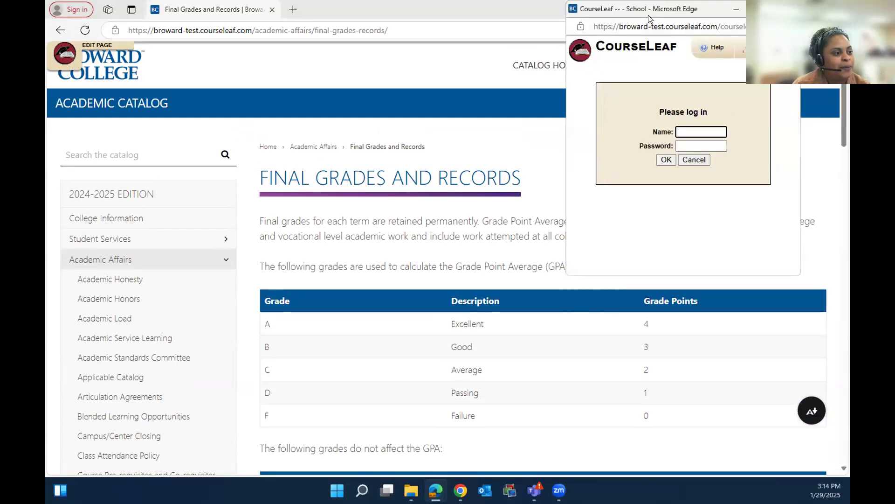
{"action": "left_click_drag", "start_coordinate": [650, 9], "coordinate": [575, 63]}
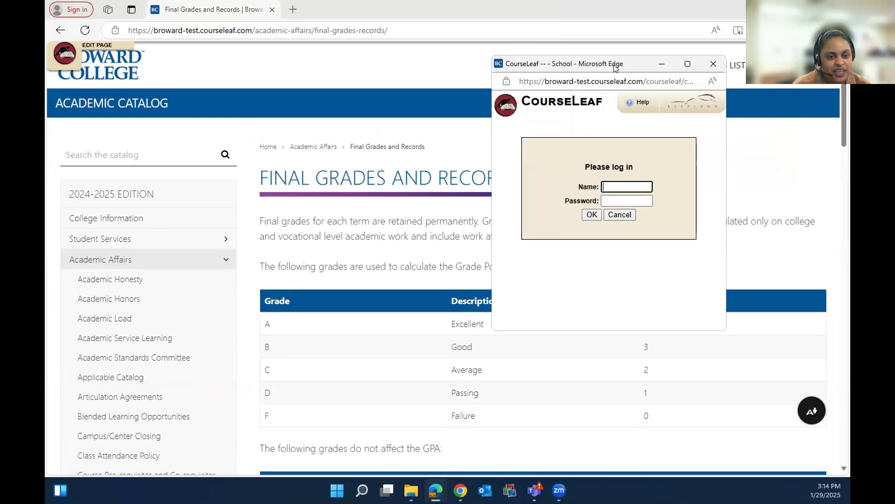
{"action": "left_click_drag", "start_coordinate": [615, 68], "coordinate": [45, 69]}
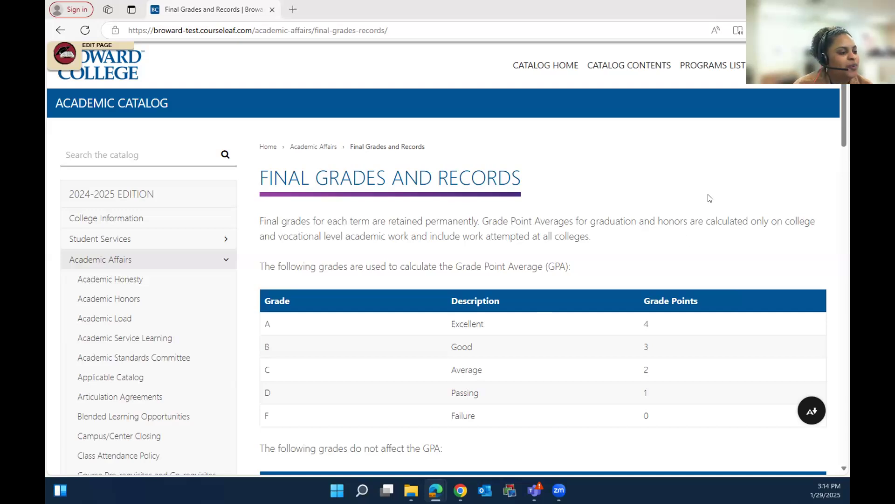
{"action": "left_click", "coordinate": [88, 54]}
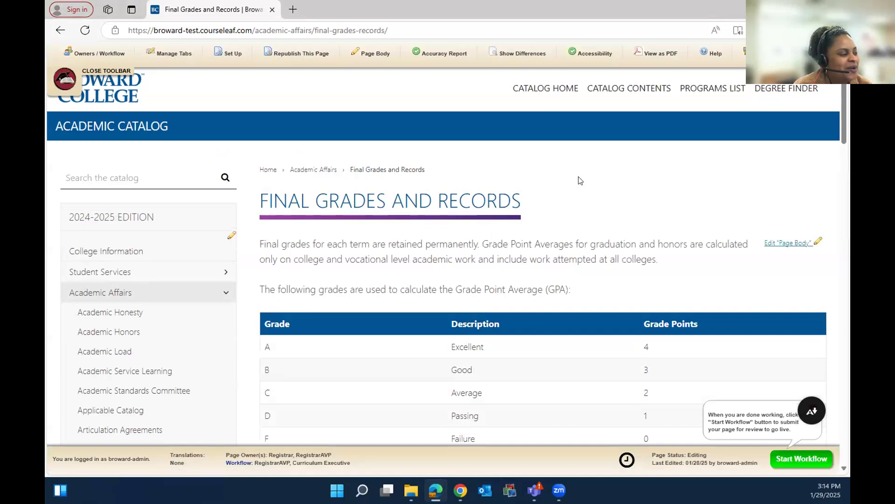
Examine the Final Grades and Records page in editing mode, including its two grade tables and the withdrawal and audit sections.
{"action": "scroll", "coordinate": [580, 181], "scroll_direction": "down", "scroll_amount": 3}
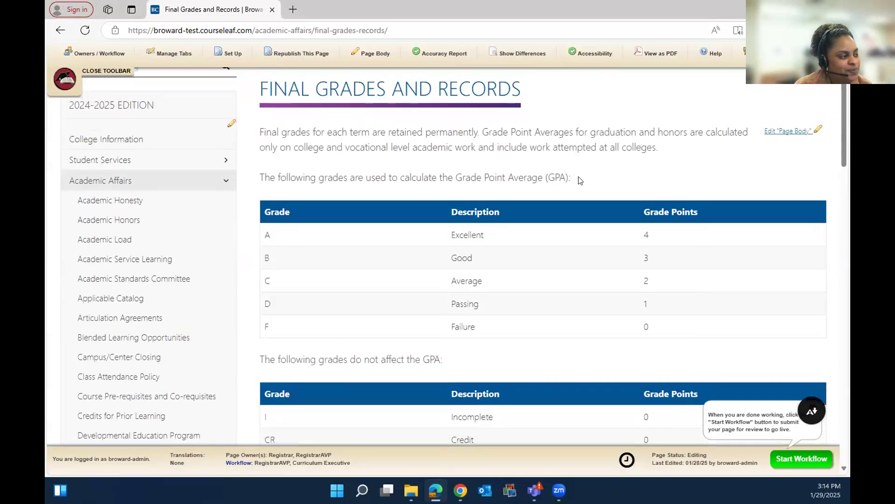
{"action": "scroll", "coordinate": [580, 180], "scroll_direction": "down", "scroll_amount": 20}
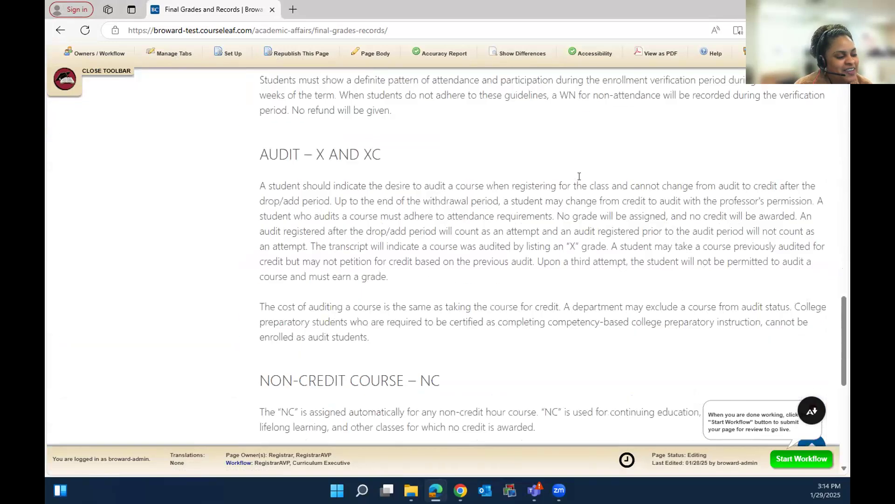
{"action": "scroll", "coordinate": [579, 176], "scroll_direction": "down", "scroll_amount": 1}
{"action": "scroll", "coordinate": [579, 176], "scroll_direction": "up", "scroll_amount": 9}
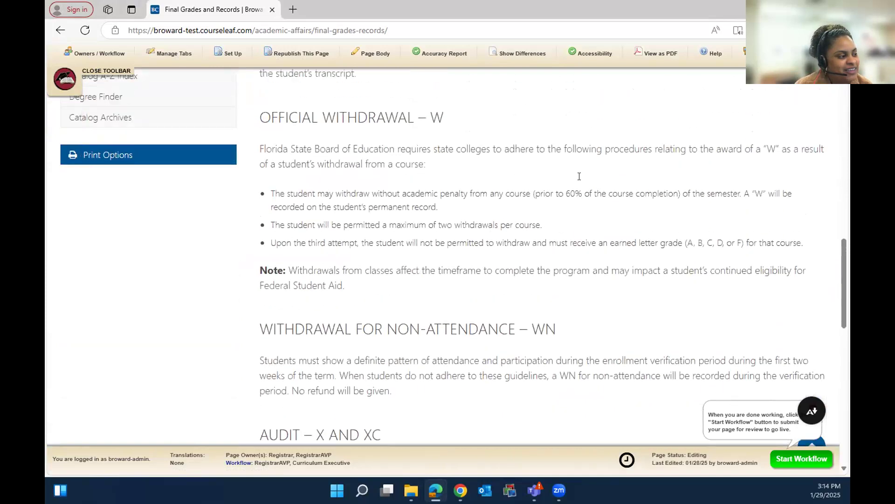
{"action": "scroll", "coordinate": [579, 176], "scroll_direction": "up", "scroll_amount": 6}
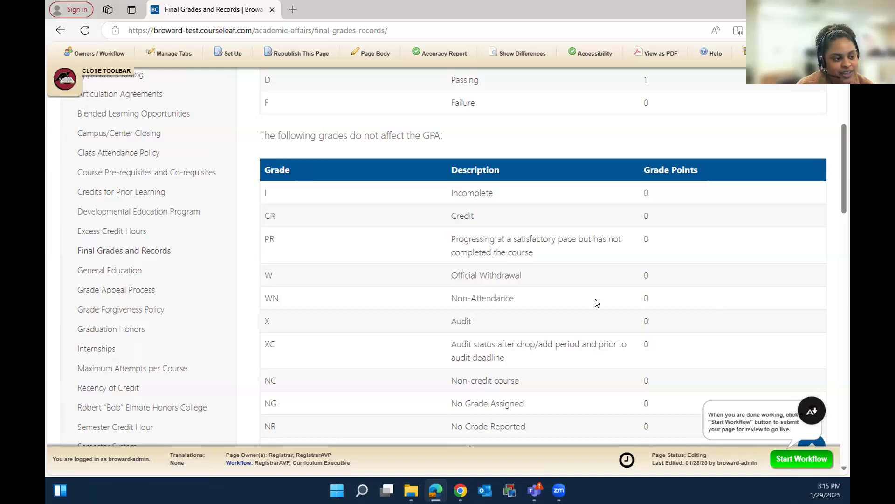
{"action": "scroll", "coordinate": [596, 302], "scroll_direction": "up", "scroll_amount": 5}
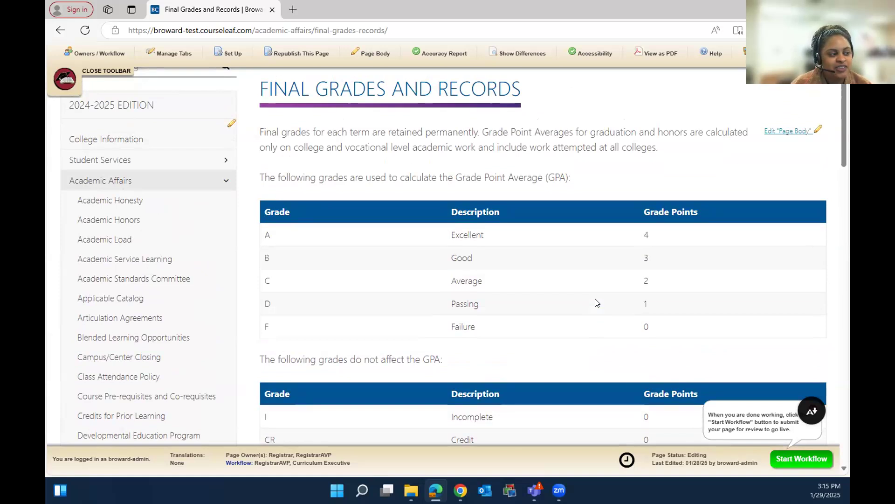
{"action": "scroll", "coordinate": [526, 215], "scroll_direction": "down", "scroll_amount": 1}
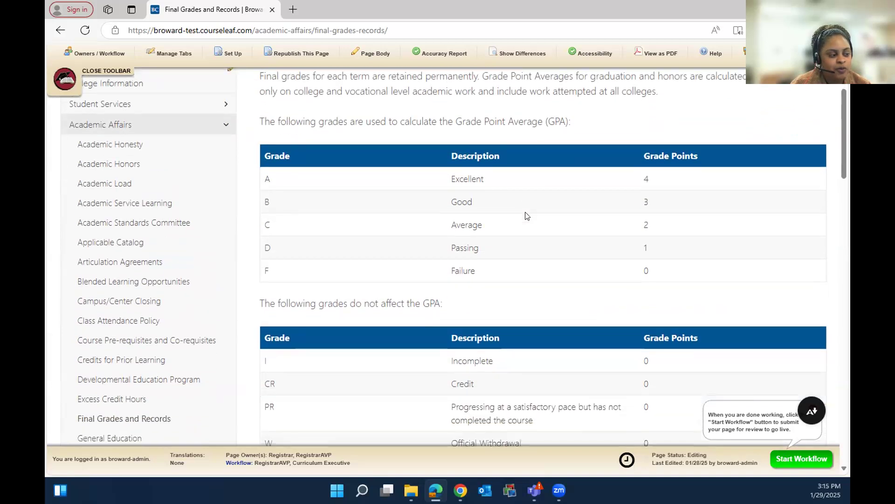
{"action": "scroll", "coordinate": [525, 215], "scroll_direction": "up", "scroll_amount": 2}
{"action": "scroll", "coordinate": [525, 214], "scroll_direction": "down", "scroll_amount": 10}
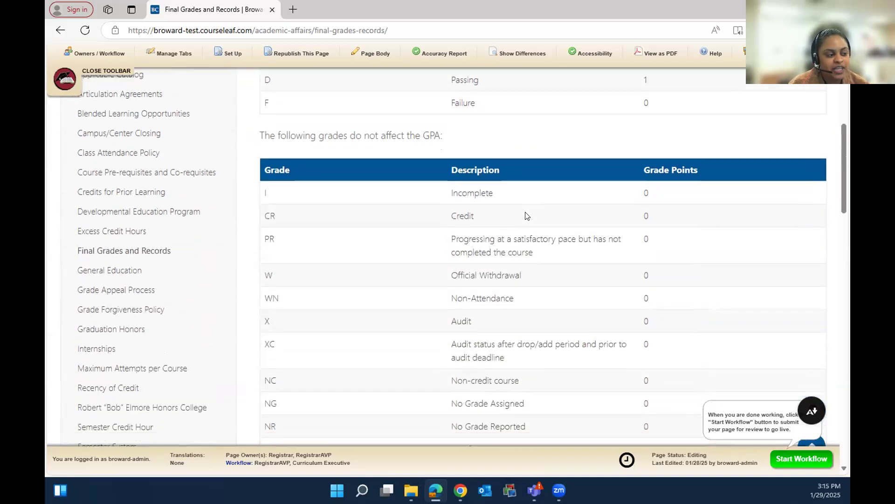
{"action": "scroll", "coordinate": [526, 213], "scroll_direction": "up", "scroll_amount": 5}
{"action": "scroll", "coordinate": [527, 212], "scroll_direction": "up", "scroll_amount": 5}
{"action": "scroll", "coordinate": [529, 233], "scroll_direction": "down", "scroll_amount": 2}
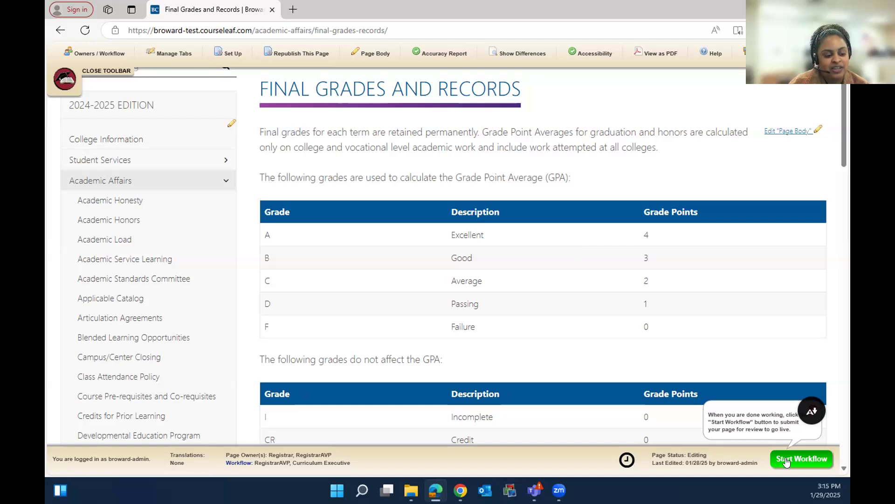
{"action": "scroll", "coordinate": [548, 224], "scroll_direction": "up", "scroll_amount": 1}
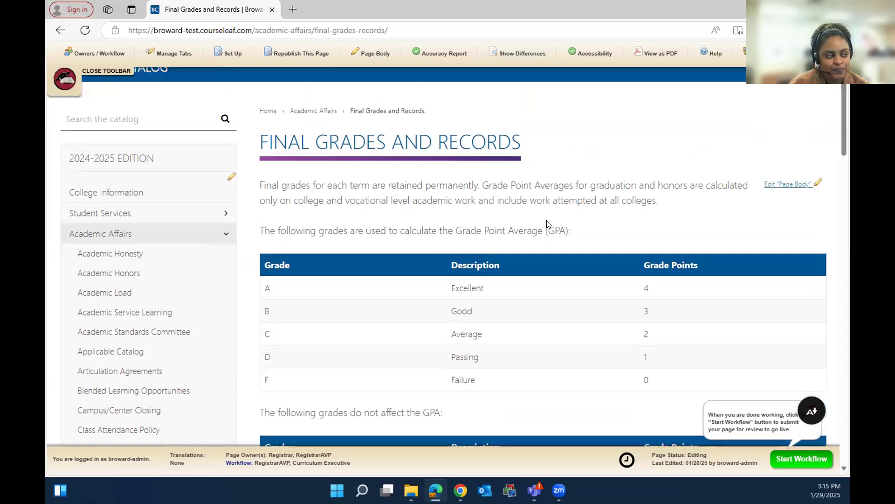
{"action": "scroll", "coordinate": [734, 192], "scroll_direction": "down", "scroll_amount": 1}
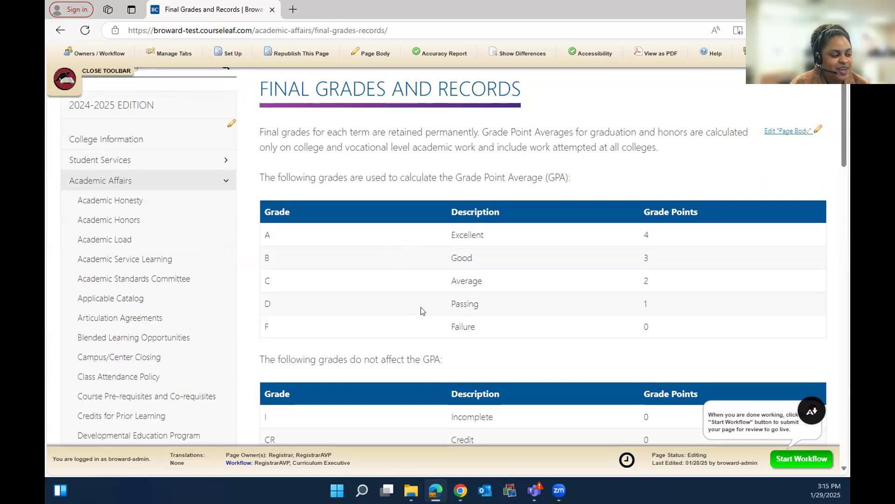
{"action": "left_click_drag", "start_coordinate": [451, 302], "coordinate": [264, 304]}
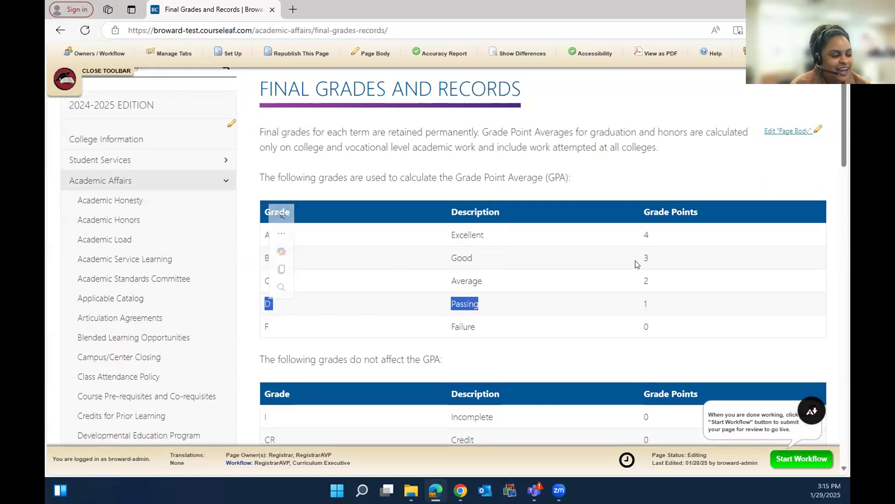
{"action": "left_click", "coordinate": [775, 133]}
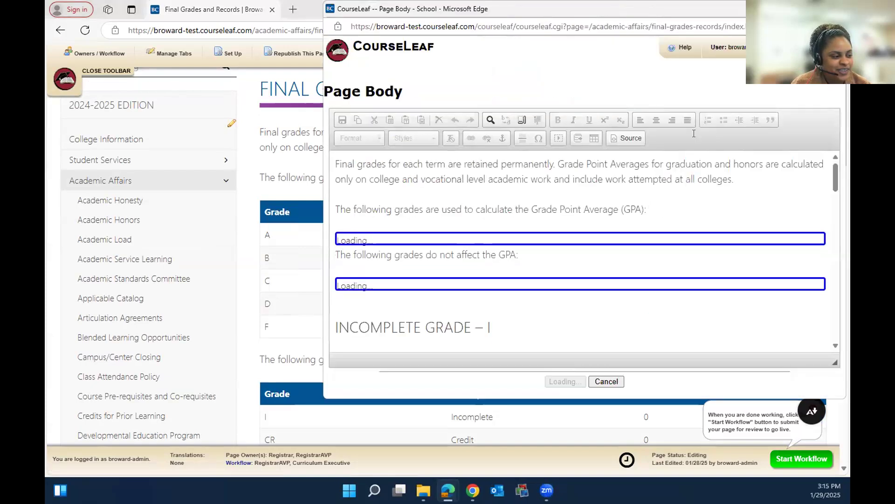
{"action": "left_click", "coordinate": [597, 381]}
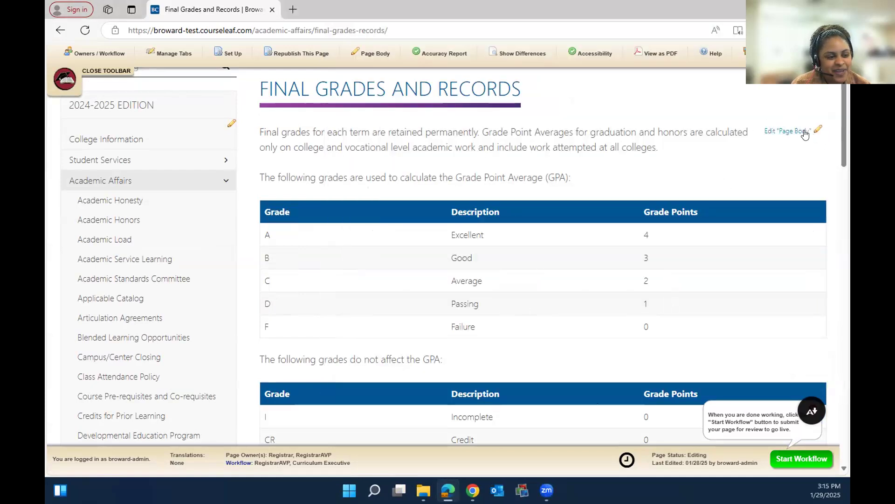
Open the page body of Final Grades and Records for editing and maximize the editor window.
{"action": "left_click", "coordinate": [789, 132]}
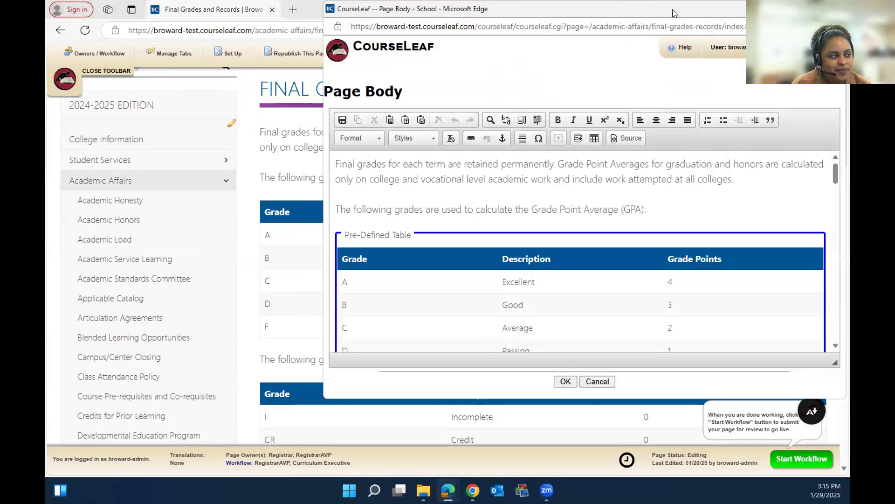
{"action": "left_click_drag", "start_coordinate": [673, 9], "coordinate": [607, 43]}
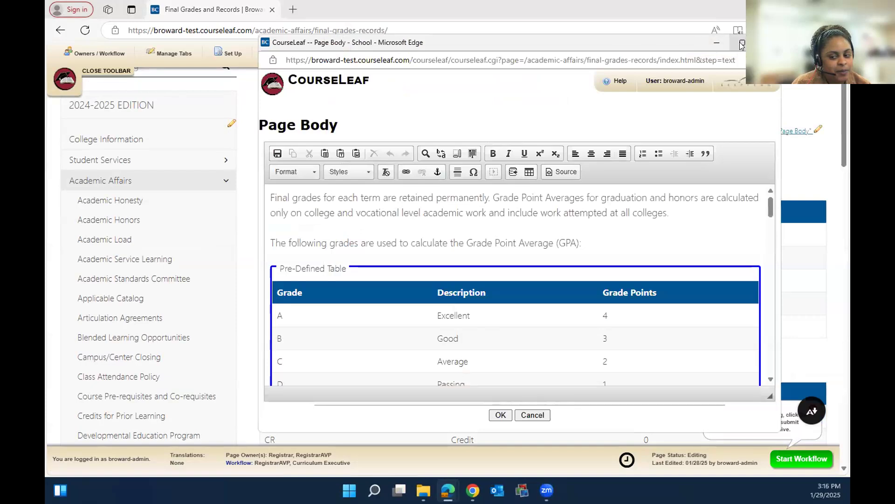
{"action": "mouse_move", "coordinate": [742, 44]}
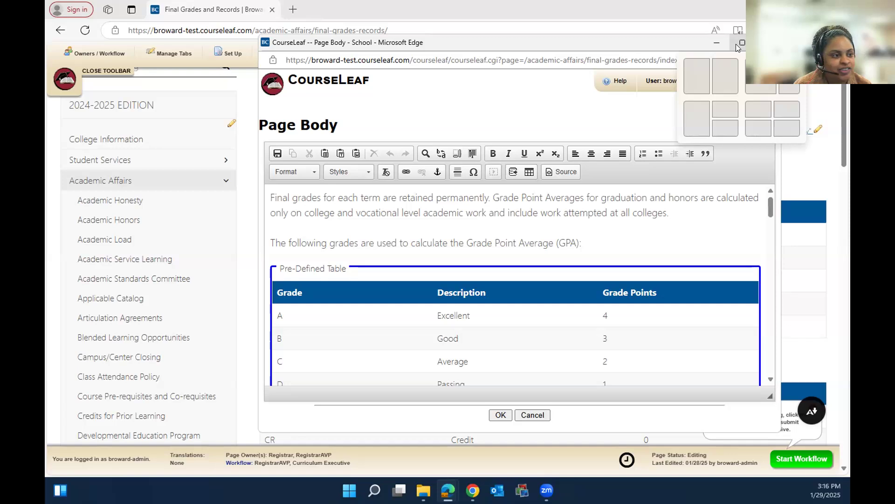
{"action": "left_click", "coordinate": [737, 44]}
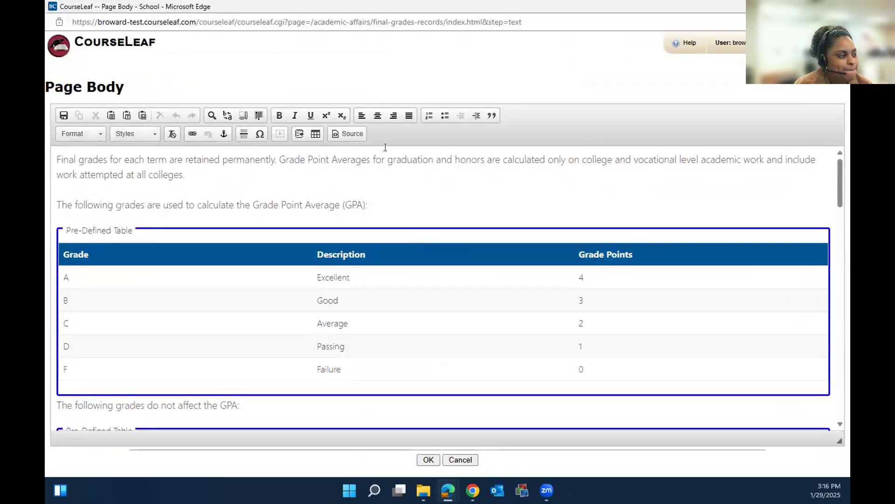
Examine the pre-defined grade tables and the Incomplete Grade – I section in the editor, placing the cursor at that section's end.
{"action": "scroll", "coordinate": [466, 194], "scroll_direction": "down", "scroll_amount": 2}
{"action": "scroll", "coordinate": [238, 197], "scroll_direction": "up", "scroll_amount": 2}
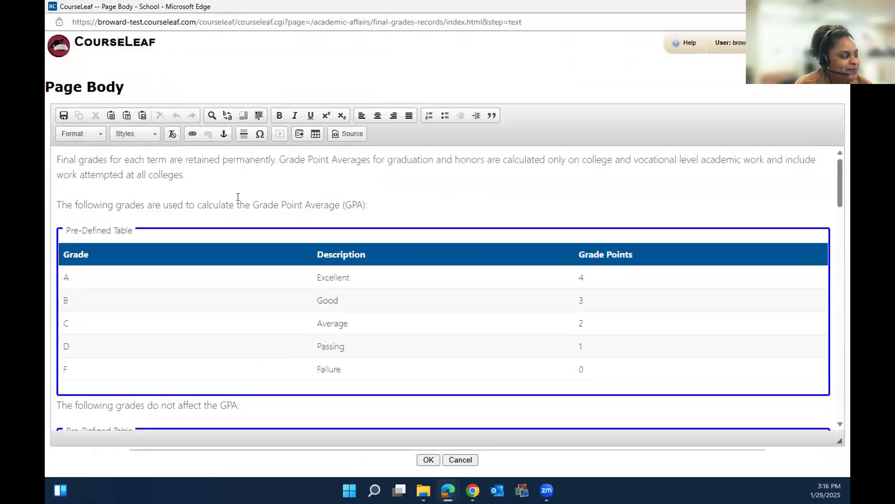
{"action": "scroll", "coordinate": [313, 205], "scroll_direction": "down", "scroll_amount": 2}
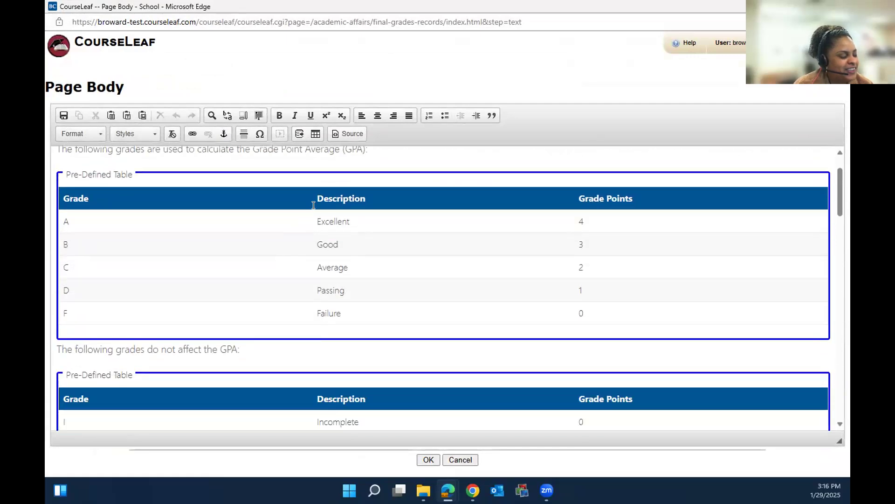
{"action": "scroll", "coordinate": [439, 238], "scroll_direction": "up", "scroll_amount": 2}
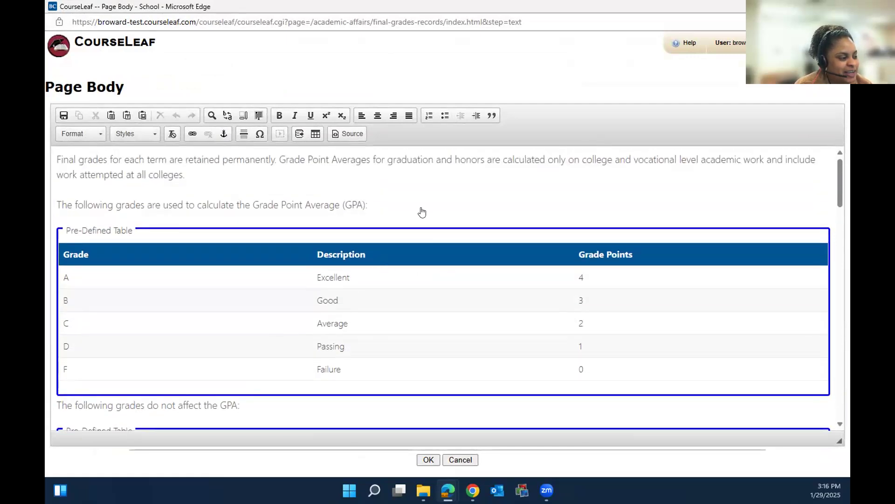
{"action": "scroll", "coordinate": [336, 279], "scroll_direction": "down", "scroll_amount": 2}
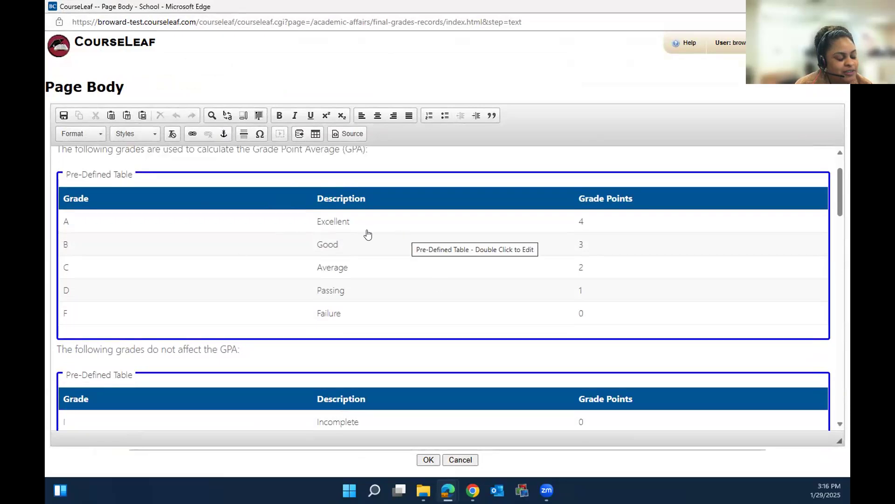
{"action": "scroll", "coordinate": [376, 239], "scroll_direction": "down", "scroll_amount": 12}
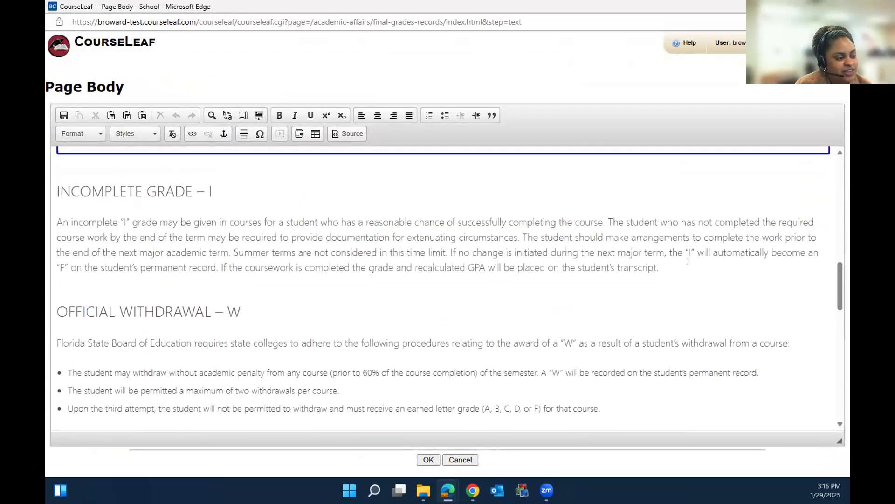
{"action": "left_click", "coordinate": [664, 268]}
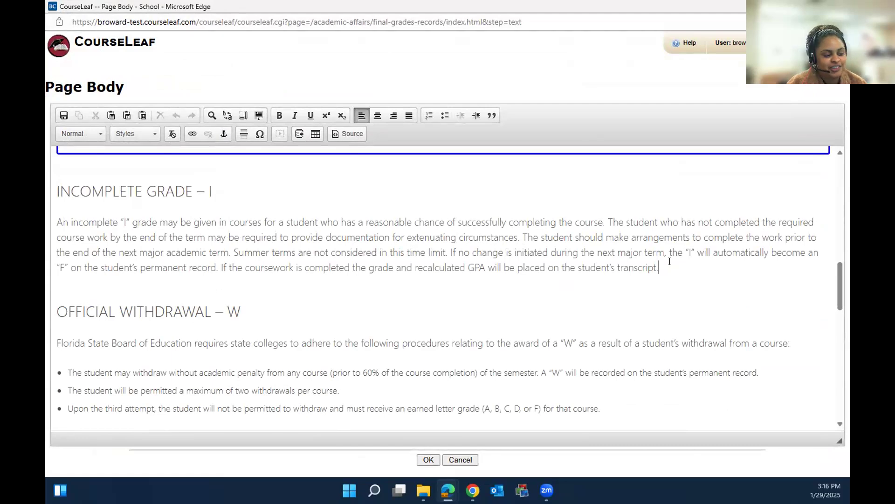
{"action": "scroll", "coordinate": [670, 261], "scroll_direction": "up", "scroll_amount": 10}
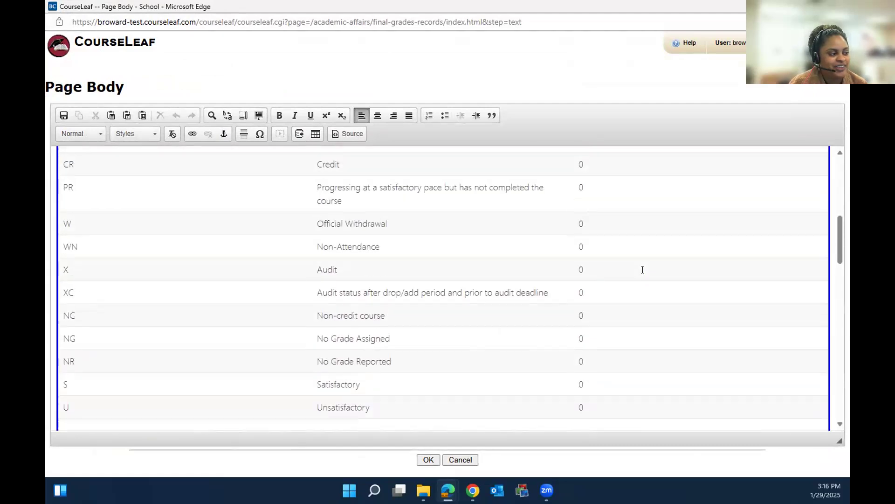
{"action": "scroll", "coordinate": [642, 267], "scroll_direction": "up", "scroll_amount": 4}
{"action": "scroll", "coordinate": [467, 257], "scroll_direction": "down", "scroll_amount": 1}
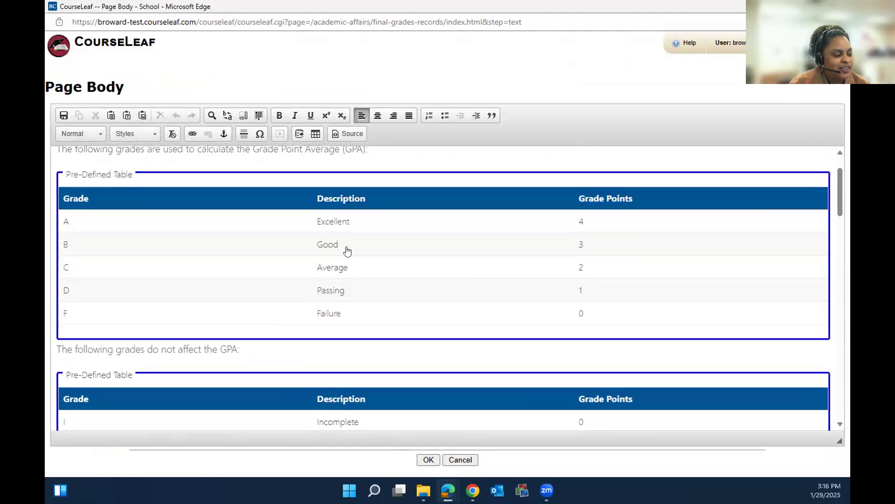
In the first pre-defined grades table, set grade D's description to Failure and its grade points to 0.
{"action": "double_click", "coordinate": [394, 254]}
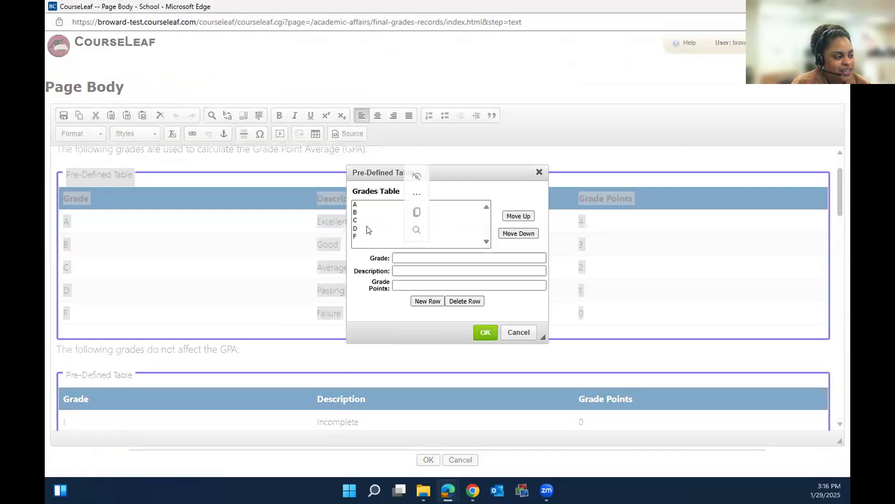
{"action": "left_click", "coordinate": [367, 229]}
{"action": "left_click", "coordinate": [424, 270]}
{"action": "left_click_drag", "start_coordinate": [425, 271], "coordinate": [367, 269]}
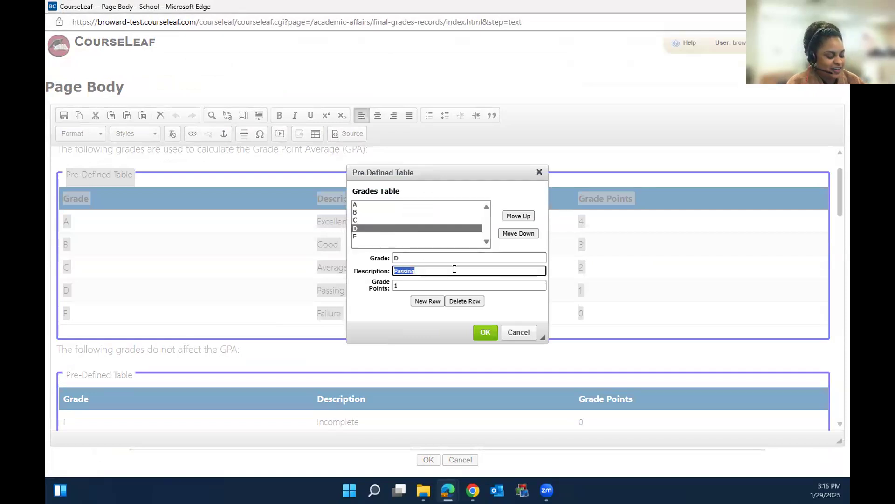
{"action": "type", "text": "Failure"}
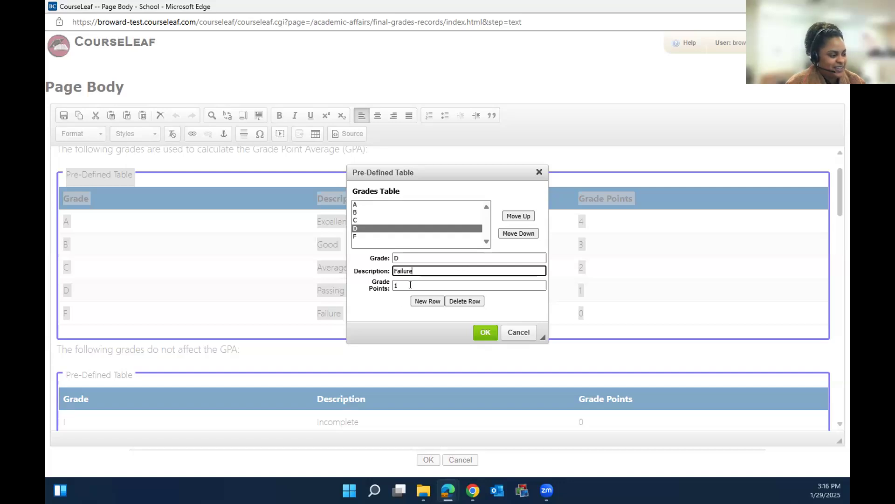
{"action": "left_click", "coordinate": [381, 285]}
{"action": "key", "text": "BackSpace"}
{"action": "type", "text": "0"}
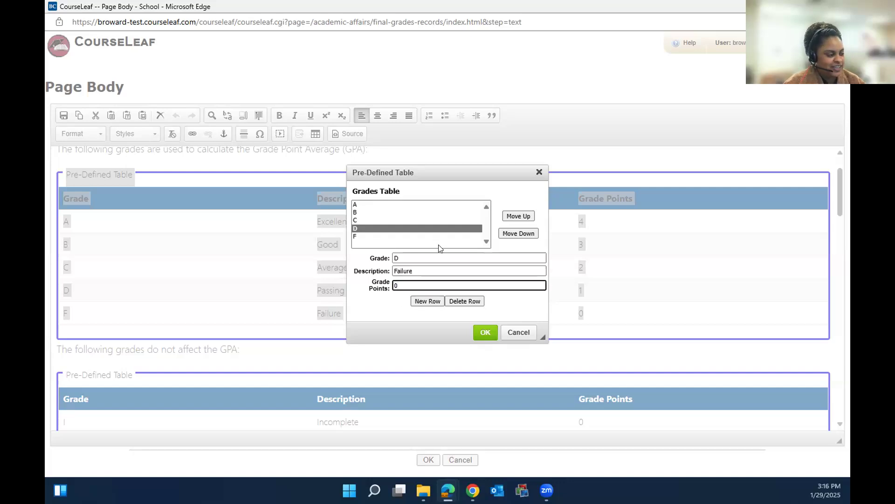
Rename grade C as C+ in the same grades table.
{"action": "left_click", "coordinate": [371, 219]}
{"action": "left_click", "coordinate": [406, 254]}
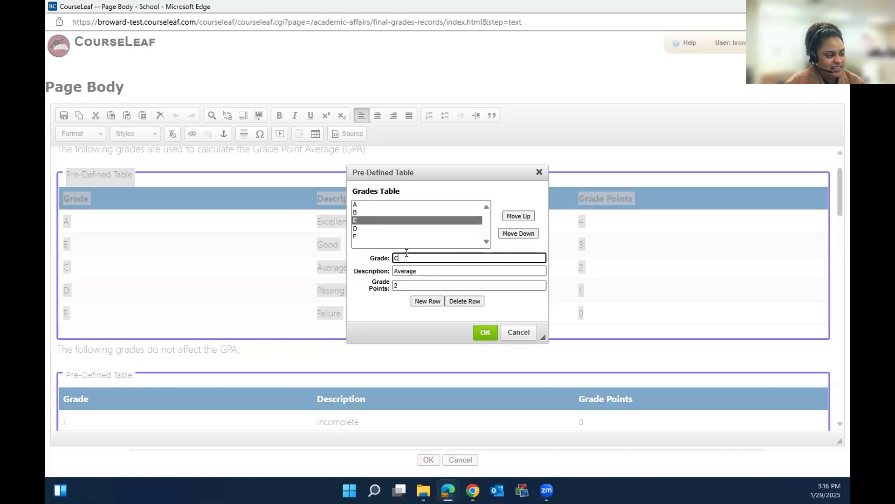
{"action": "type", "text": "+"}
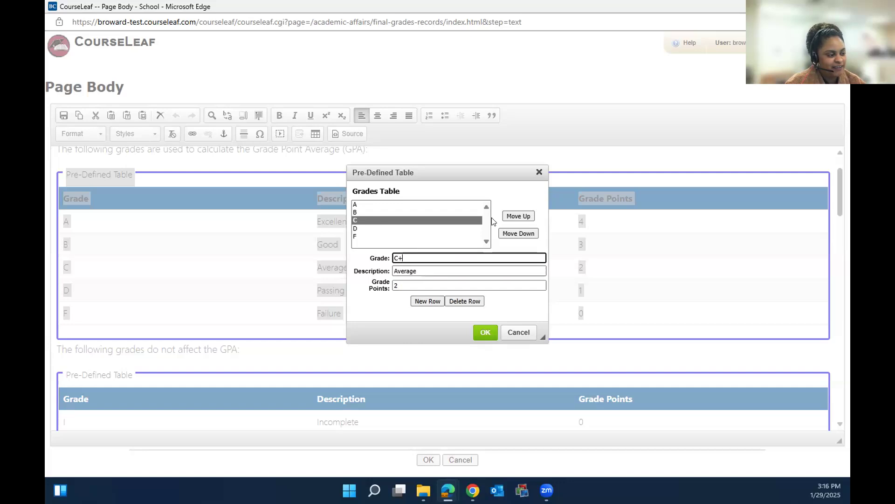
Add a row to the grades table for grade C- with description Passing and 1 grade point.
{"action": "left_click", "coordinate": [416, 303]}
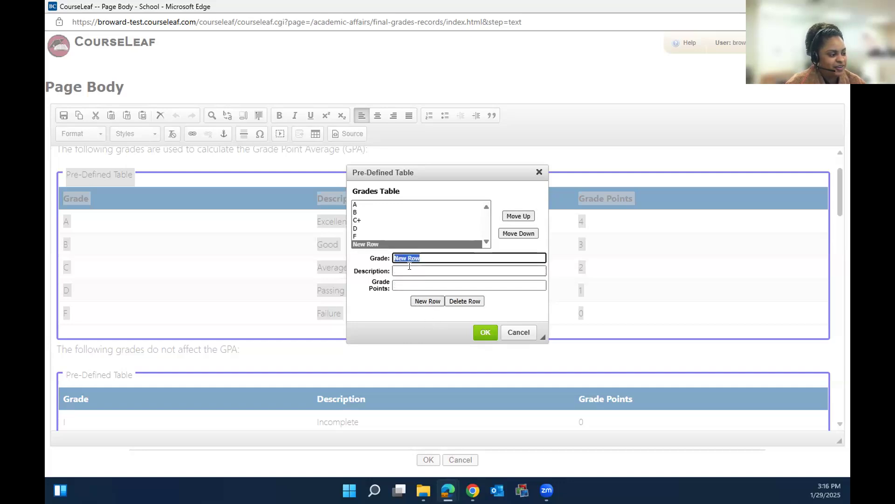
{"action": "type", "text": "C-"}
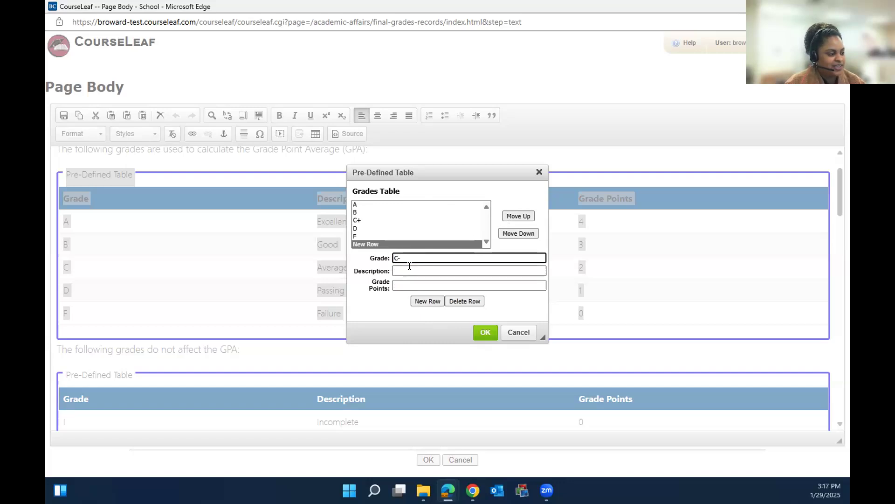
{"action": "left_click", "coordinate": [409, 267]}
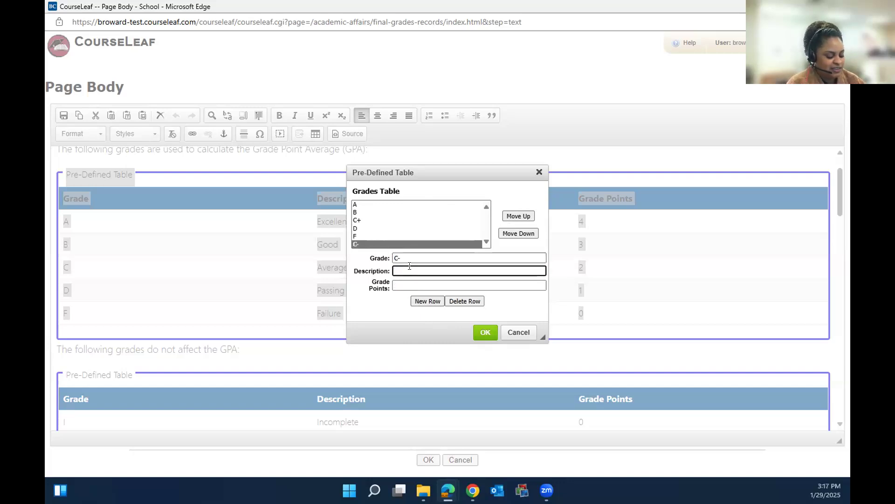
{"action": "type", "text": "Passing"}
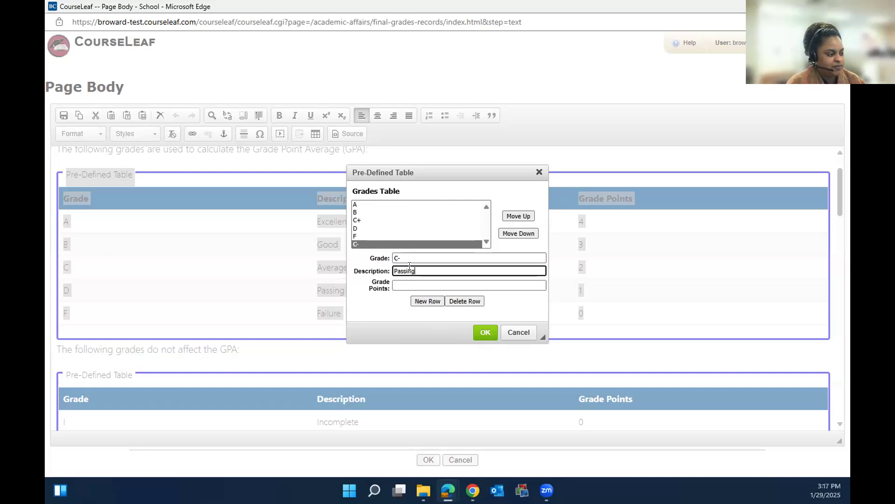
{"action": "left_click", "coordinate": [419, 284]}
{"action": "type", "text": "1"}
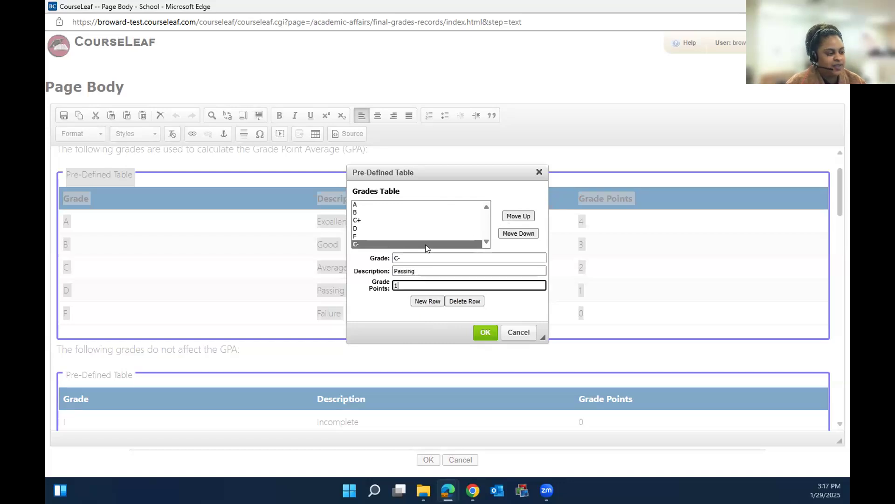
Move the C- row up to directly below C+ and apply the changes to the grades table.
{"action": "left_click", "coordinate": [523, 217]}
{"action": "left_click", "coordinate": [523, 217]}
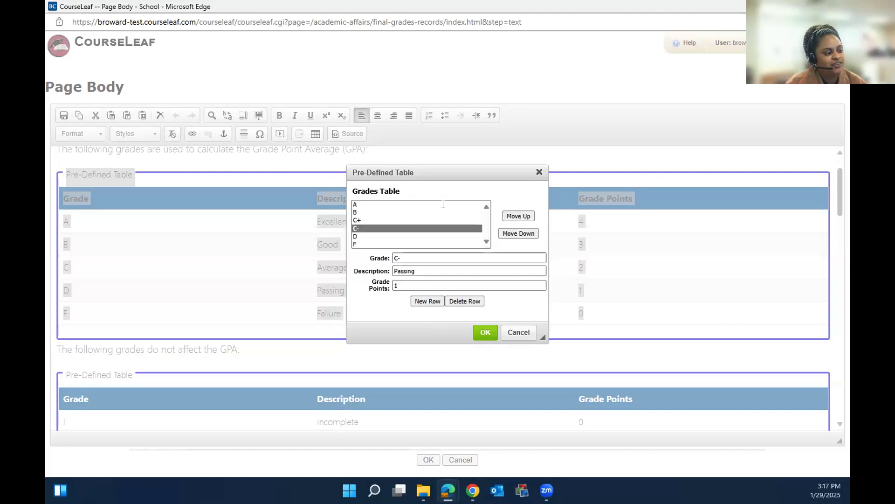
{"action": "left_click", "coordinate": [484, 333]}
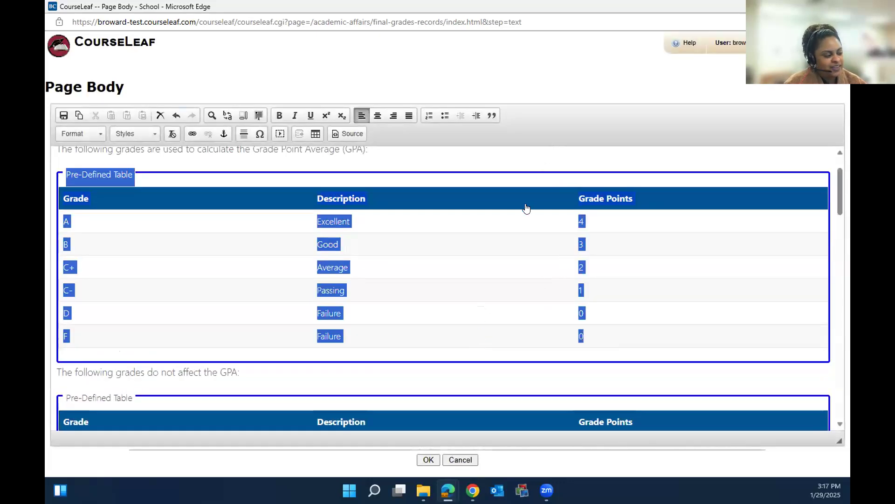
{"action": "scroll", "coordinate": [516, 217], "scroll_direction": "down", "scroll_amount": 1}
{"action": "scroll", "coordinate": [516, 217], "scroll_direction": "up", "scroll_amount": 1}
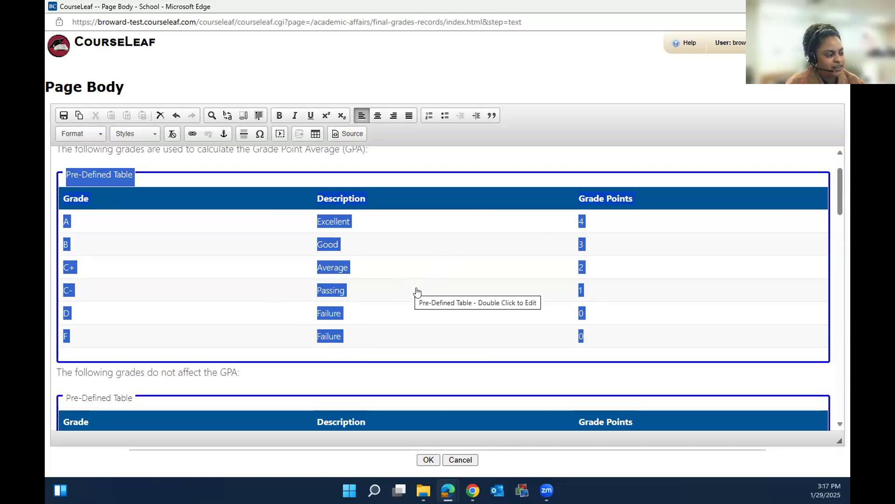
Reopen the first grades table's row settings to review the list of grades, and close them without changes.
{"action": "double_click", "coordinate": [418, 265]}
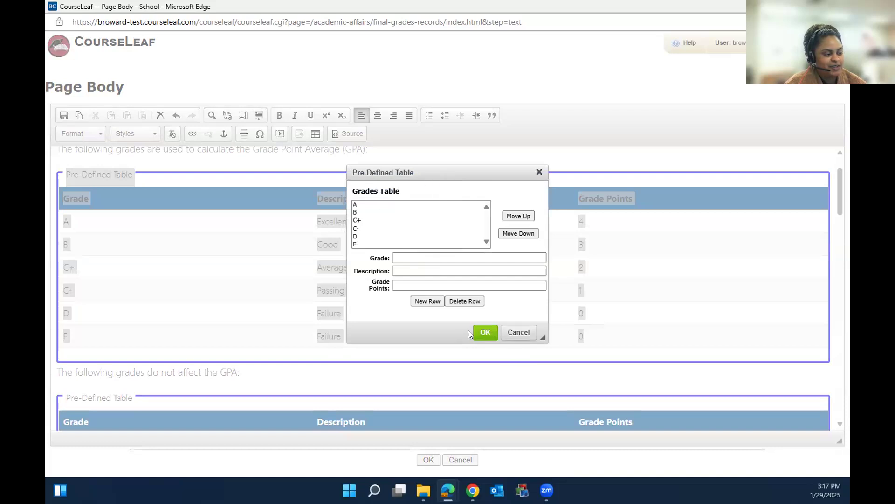
{"action": "left_click", "coordinate": [539, 172]}
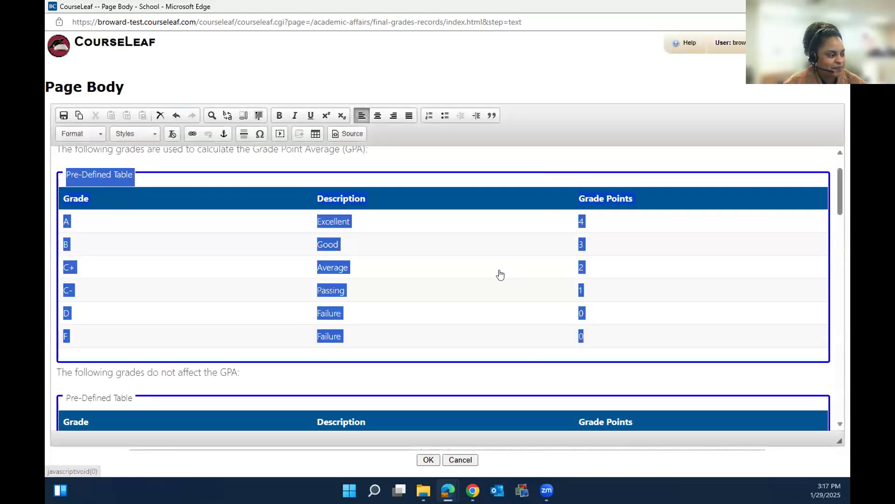
Add the text "Testing!" at the end of the Incomplete Grade – I paragraph.
{"action": "scroll", "coordinate": [451, 280], "scroll_direction": "down", "scroll_amount": 5}
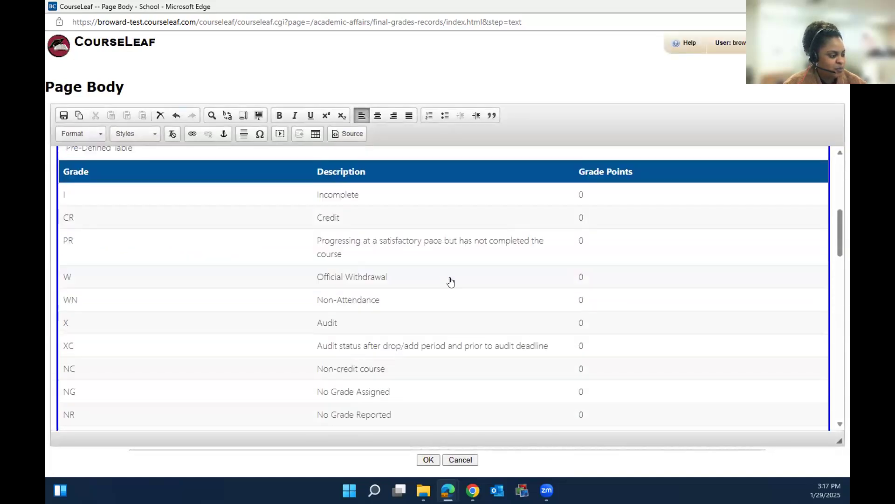
{"action": "scroll", "coordinate": [451, 282], "scroll_direction": "down", "scroll_amount": 3}
{"action": "scroll", "coordinate": [449, 275], "scroll_direction": "down", "scroll_amount": 3}
{"action": "scroll", "coordinate": [450, 275], "scroll_direction": "up", "scroll_amount": 1}
{"action": "left_click", "coordinate": [663, 286]}
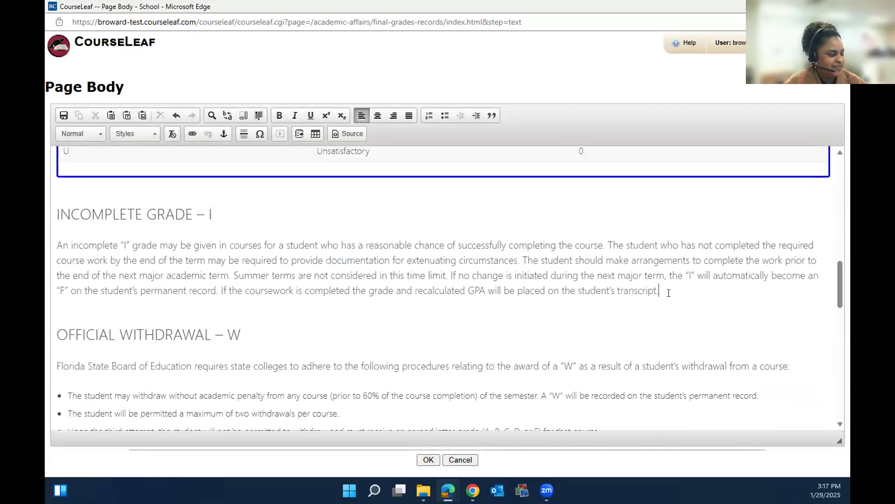
{"action": "type", "text": "Test"}
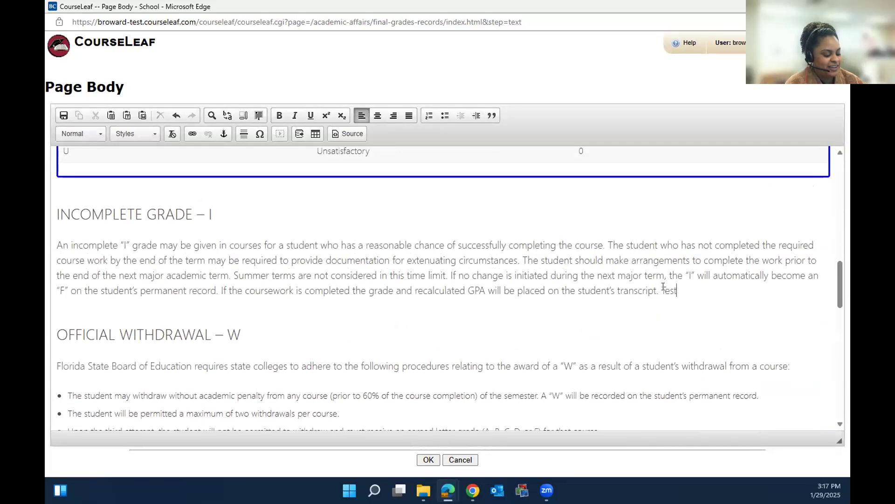
{"action": "type", "text": "ing!"}
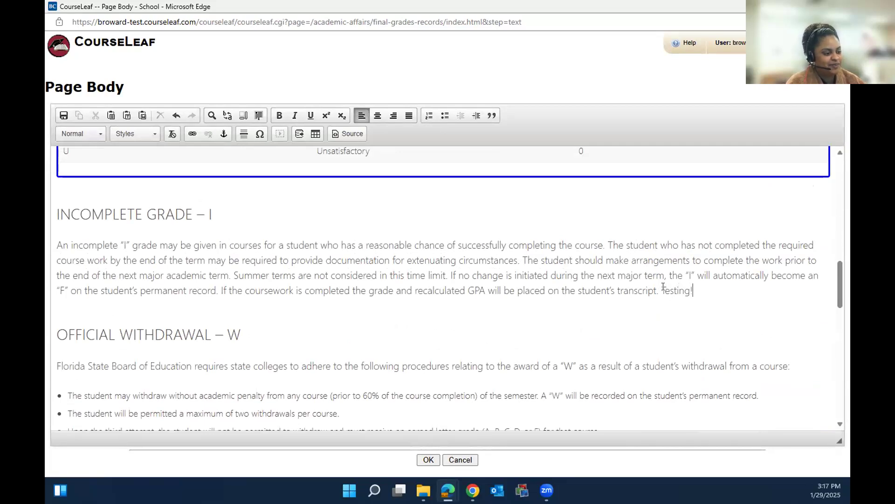
Look over the remaining sections down to Satisfactory/Unsatisfactory – S/U and save the page body edits.
{"action": "scroll", "coordinate": [446, 291], "scroll_direction": "down", "scroll_amount": 5}
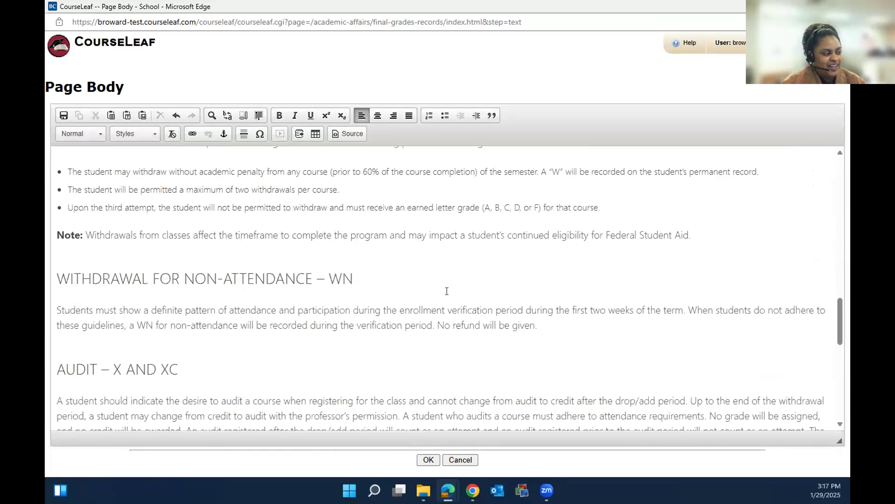
{"action": "scroll", "coordinate": [447, 291], "scroll_direction": "down", "scroll_amount": 1}
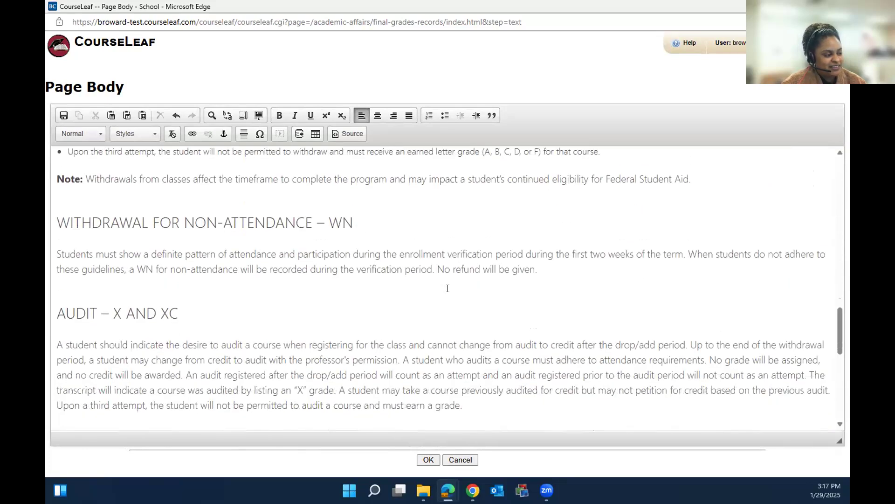
{"action": "scroll", "coordinate": [448, 292], "scroll_direction": "down", "scroll_amount": 1}
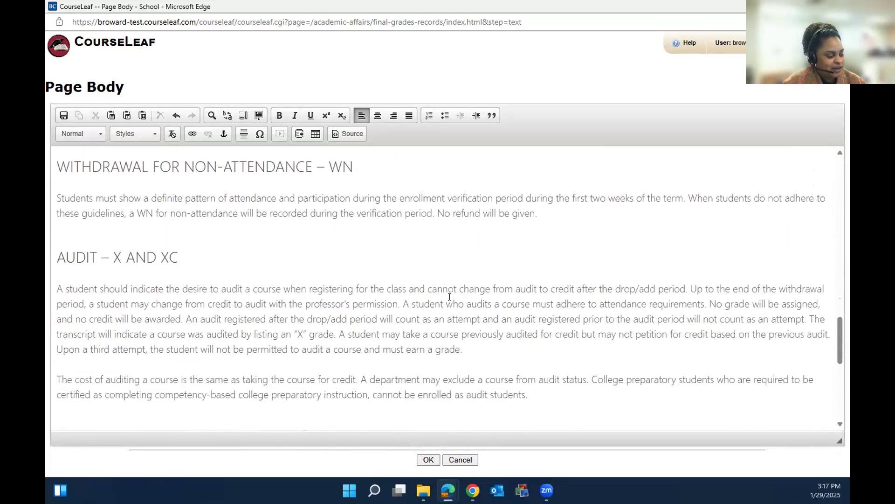
{"action": "scroll", "coordinate": [450, 297], "scroll_direction": "down", "scroll_amount": 6}
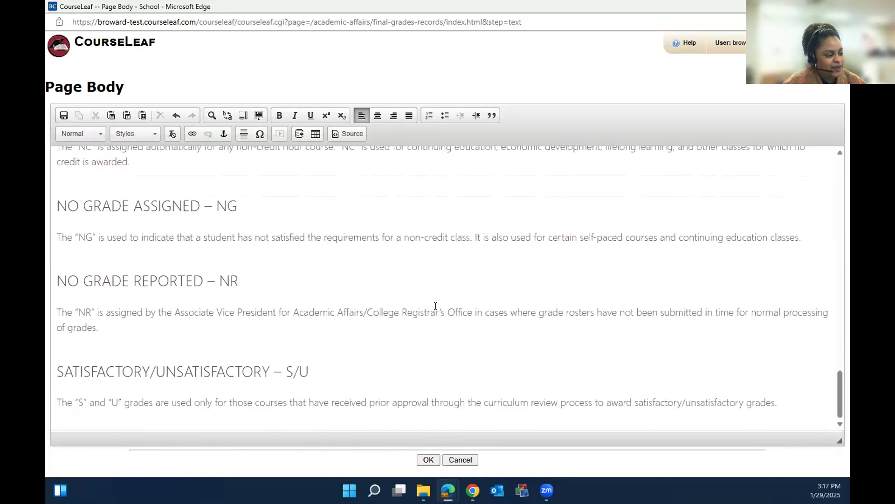
{"action": "left_click", "coordinate": [425, 461]}
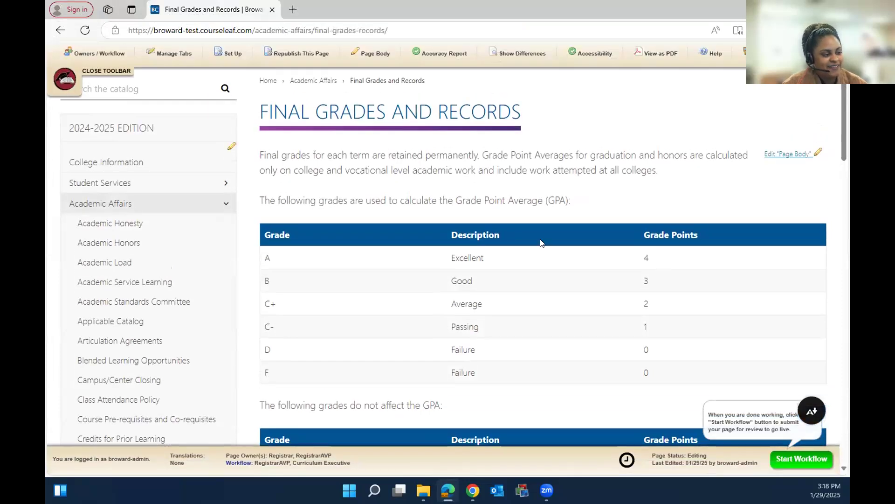
Check the edits on the Final Grades and Records page, highlighting the added "Testing!" text and the C- and D rows.
{"action": "scroll", "coordinate": [541, 242], "scroll_direction": "down", "scroll_amount": 5}
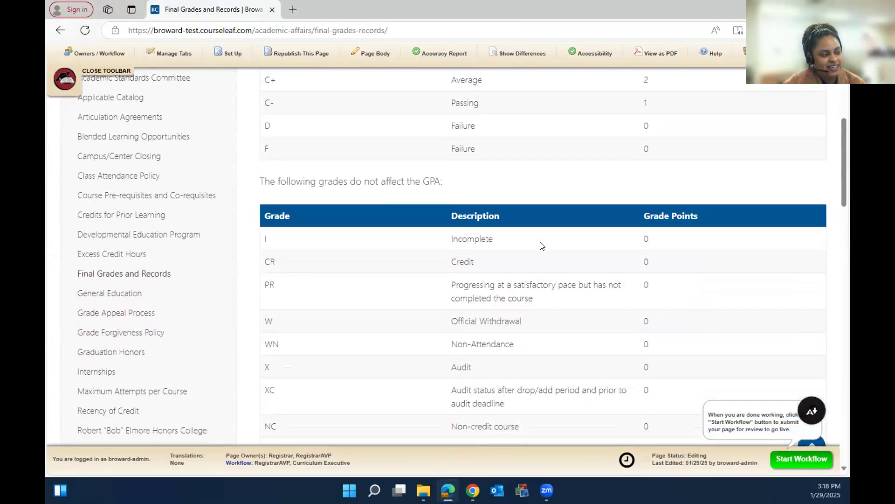
{"action": "scroll", "coordinate": [542, 246], "scroll_direction": "down", "scroll_amount": 12}
{"action": "scroll", "coordinate": [394, 241], "scroll_direction": "up", "scroll_amount": 3}
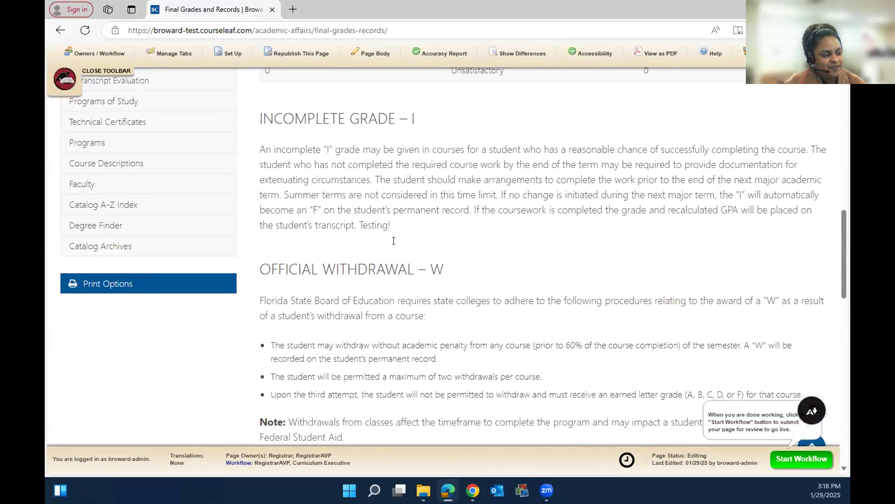
{"action": "left_click_drag", "start_coordinate": [392, 225], "coordinate": [358, 224]}
{"action": "scroll", "coordinate": [543, 281], "scroll_direction": "up", "scroll_amount": 10}
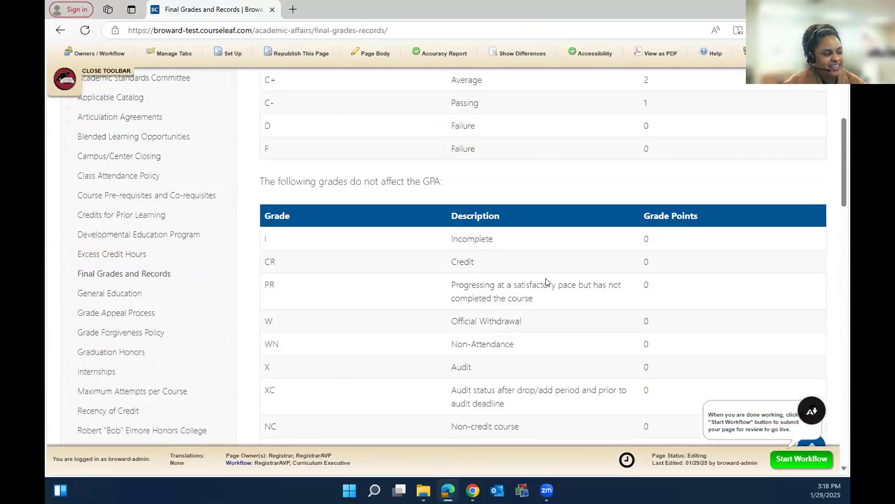
{"action": "scroll", "coordinate": [546, 281], "scroll_direction": "up", "scroll_amount": 3}
{"action": "left_click_drag", "start_coordinate": [276, 212], "coordinate": [264, 215]}
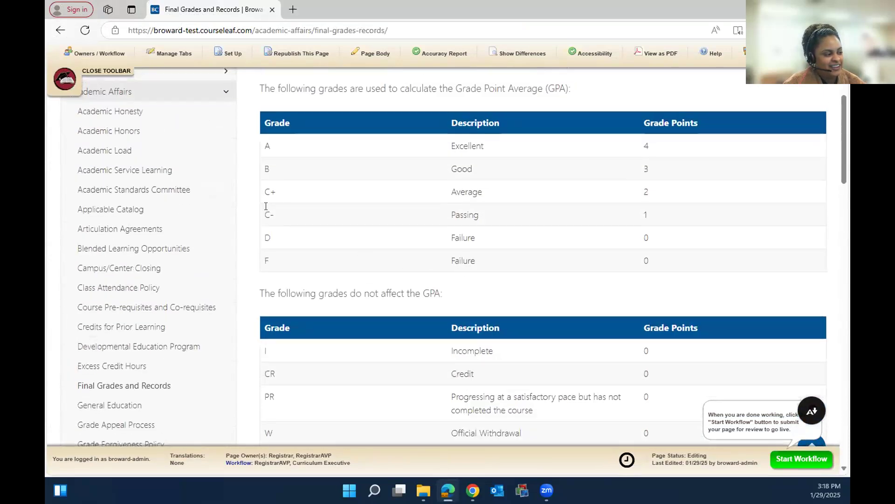
{"action": "left_click", "coordinate": [482, 238], "text": "shift"}
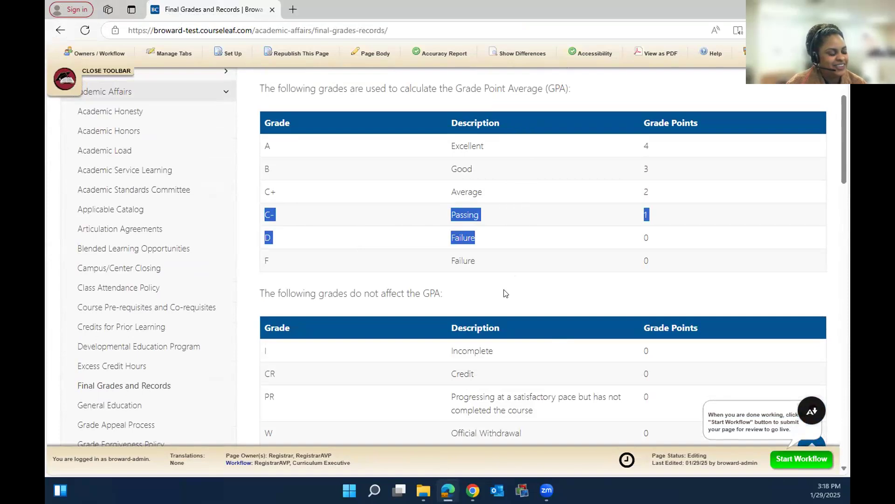
{"action": "left_click", "coordinate": [552, 251]}
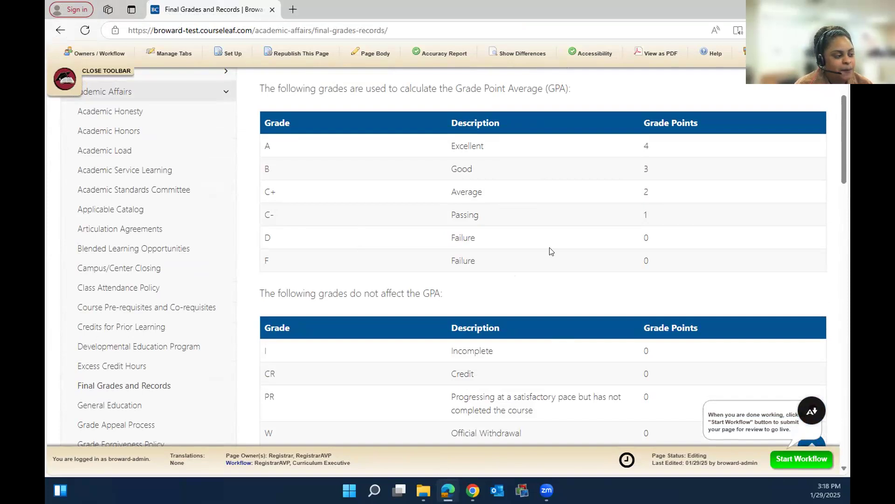
Reopen the page body for editing and examine both grade tables, repositioning the editor window over the page.
{"action": "scroll", "coordinate": [552, 251], "scroll_direction": "up", "scroll_amount": 2}
{"action": "scroll", "coordinate": [552, 251], "scroll_direction": "down", "scroll_amount": 2}
{"action": "scroll", "coordinate": [548, 251], "scroll_direction": "up", "scroll_amount": 1}
{"action": "left_click", "coordinate": [797, 103]}
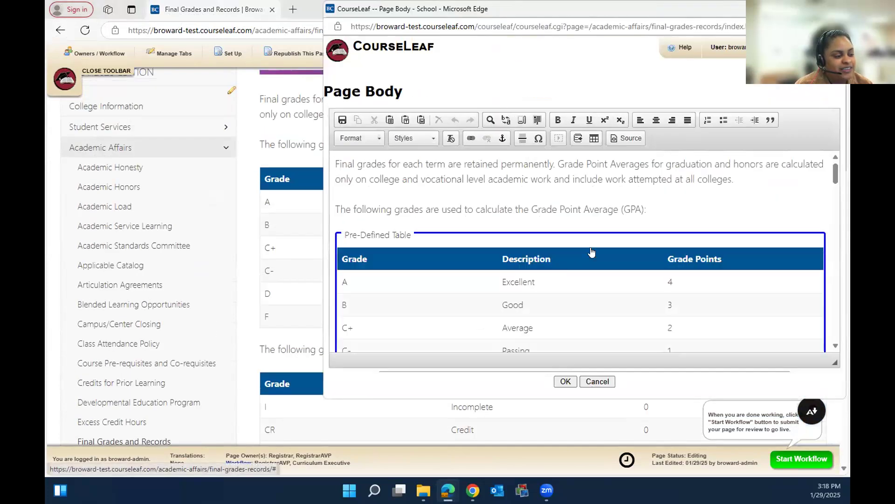
{"action": "scroll", "coordinate": [596, 252], "scroll_direction": "down", "scroll_amount": 3}
{"action": "scroll", "coordinate": [596, 252], "scroll_direction": "up", "scroll_amount": 2}
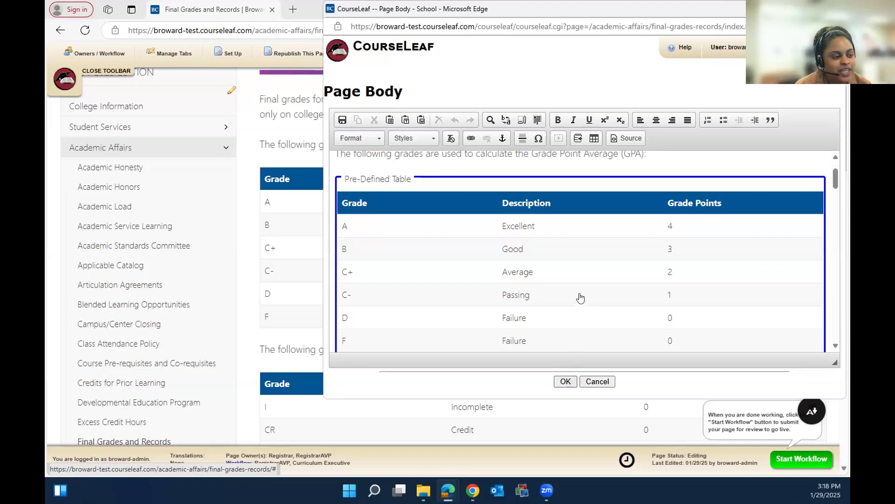
{"action": "scroll", "coordinate": [582, 285], "scroll_direction": "down", "scroll_amount": 3}
{"action": "scroll", "coordinate": [583, 273], "scroll_direction": "down", "scroll_amount": 8}
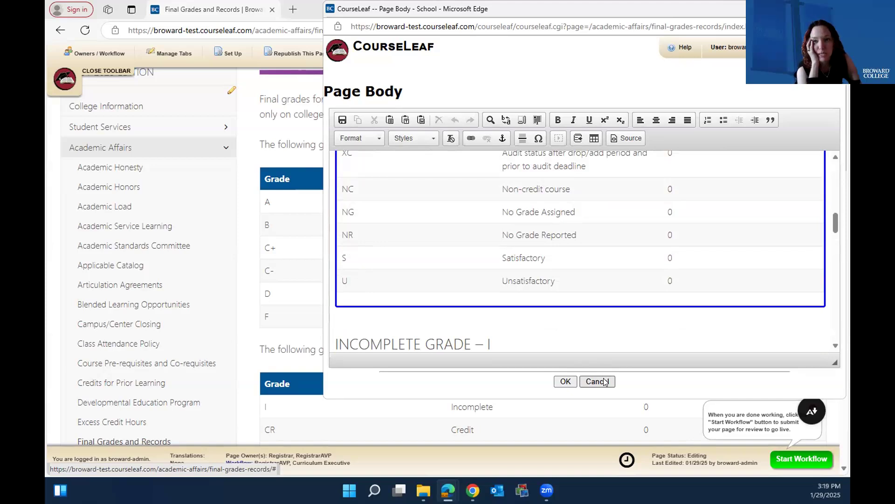
{"action": "left_click_drag", "start_coordinate": [612, 9], "coordinate": [584, 47]}
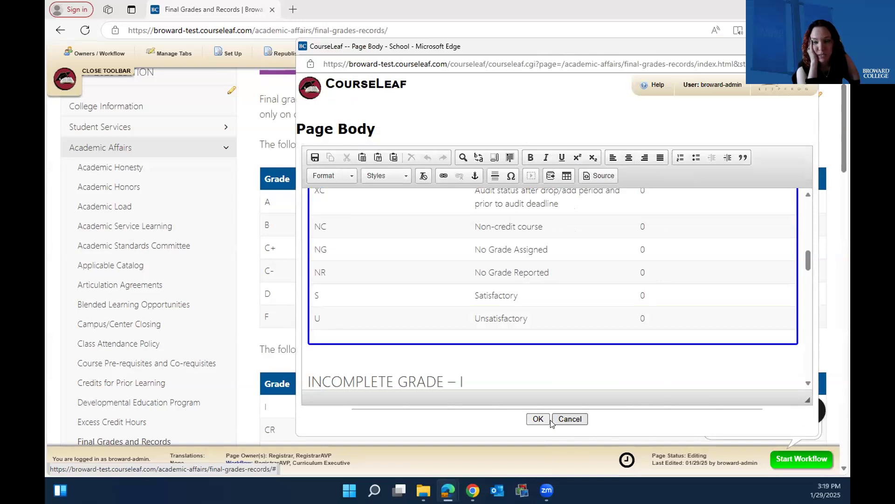
Close the page body editor without saving and look over both grade tables down to the Incomplete Grade – I section.
{"action": "left_click", "coordinate": [581, 423]}
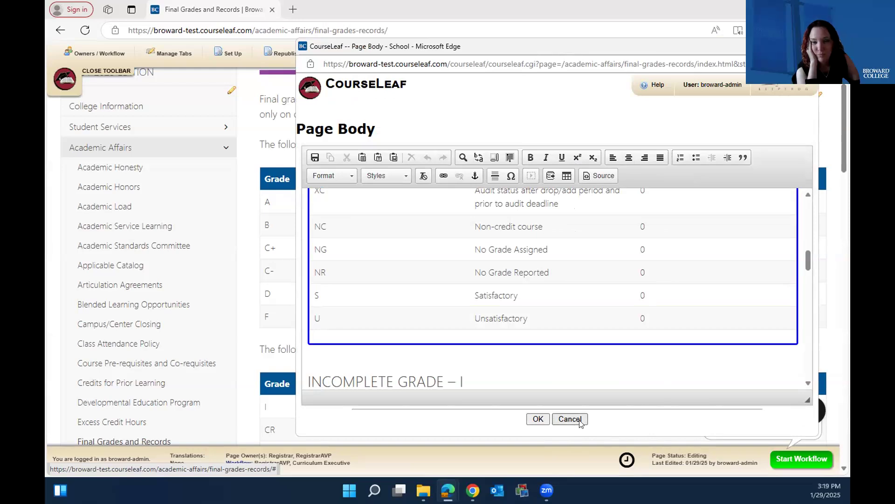
{"action": "scroll", "coordinate": [584, 292], "scroll_direction": "down", "scroll_amount": 1}
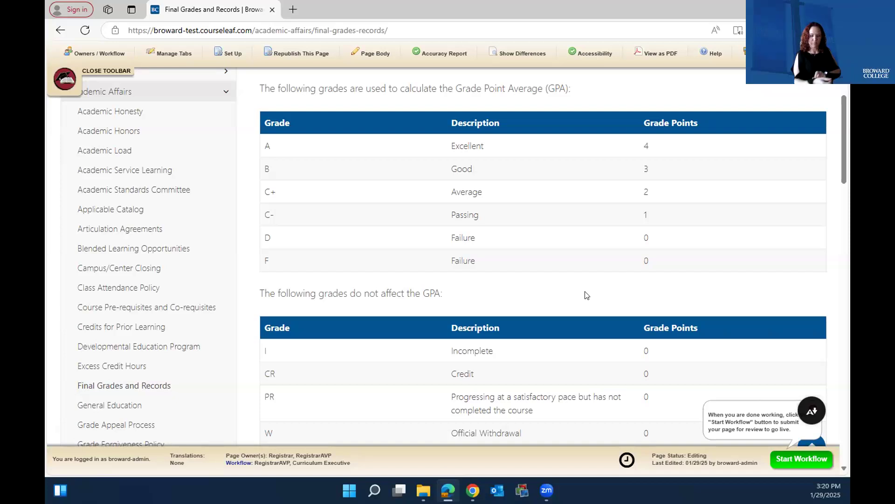
{"action": "scroll", "coordinate": [587, 294], "scroll_direction": "down", "scroll_amount": 8}
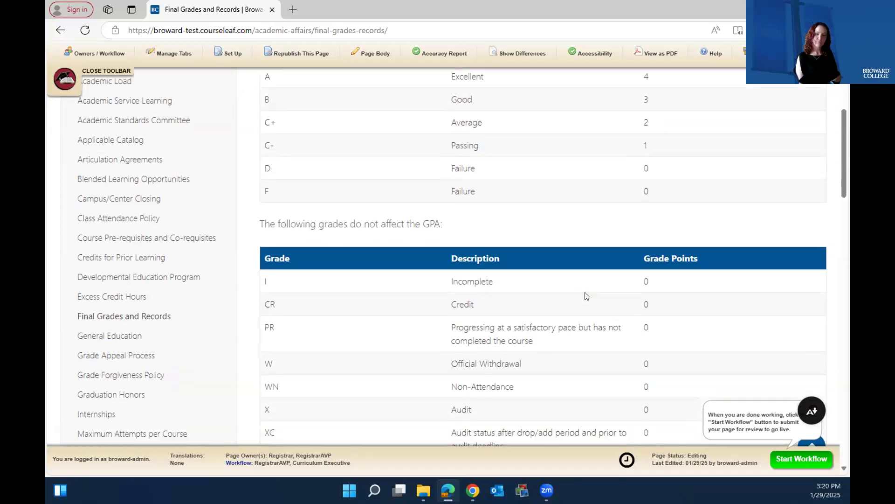
{"action": "scroll", "coordinate": [587, 299], "scroll_direction": "up", "scroll_amount": 5}
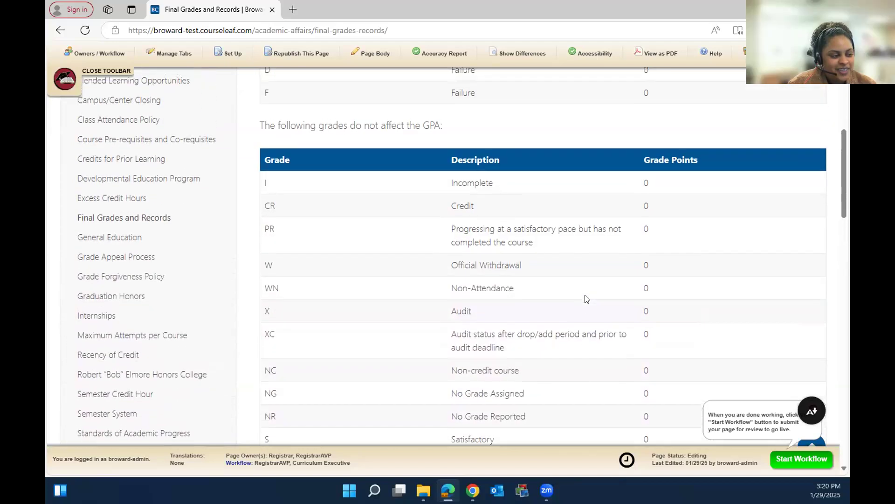
{"action": "scroll", "coordinate": [567, 232], "scroll_direction": "down", "scroll_amount": 7}
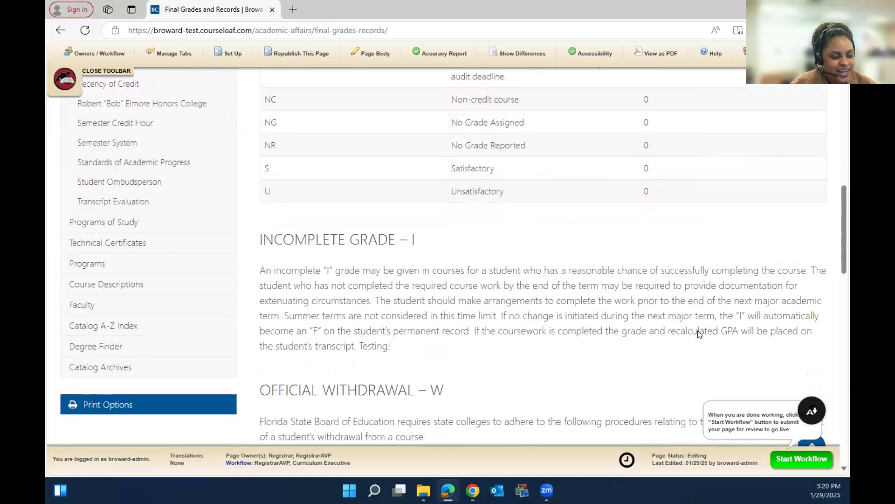
Start the workflow for the Final Grades and Records page and highlight the RegistrarAVP role in its workflow list.
{"action": "left_click", "coordinate": [773, 458]}
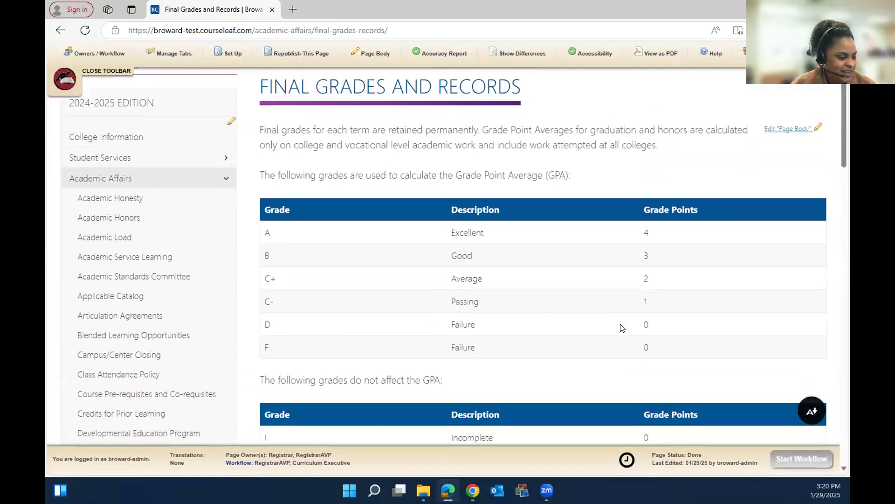
{"action": "scroll", "coordinate": [621, 328], "scroll_direction": "down", "scroll_amount": 3}
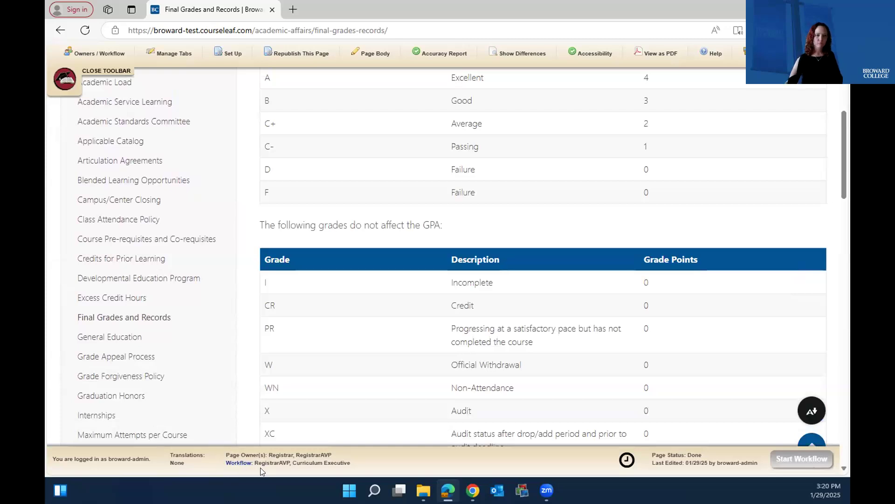
{"action": "left_click_drag", "start_coordinate": [255, 462], "coordinate": [289, 462]}
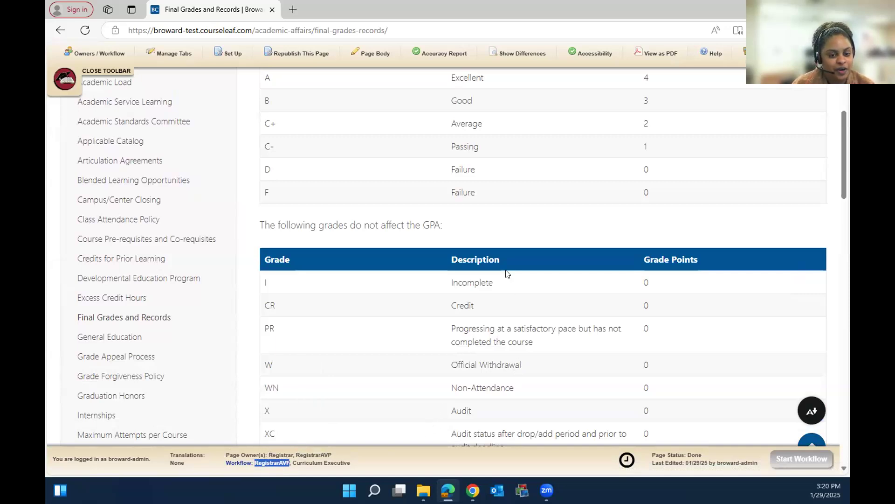
Switch to Outlook and find the approver instructions with the sample Catalog Review Request in the "Re: 2025-2026 Catalog Updates" email.
{"action": "mouse_move", "coordinate": [448, 490]}
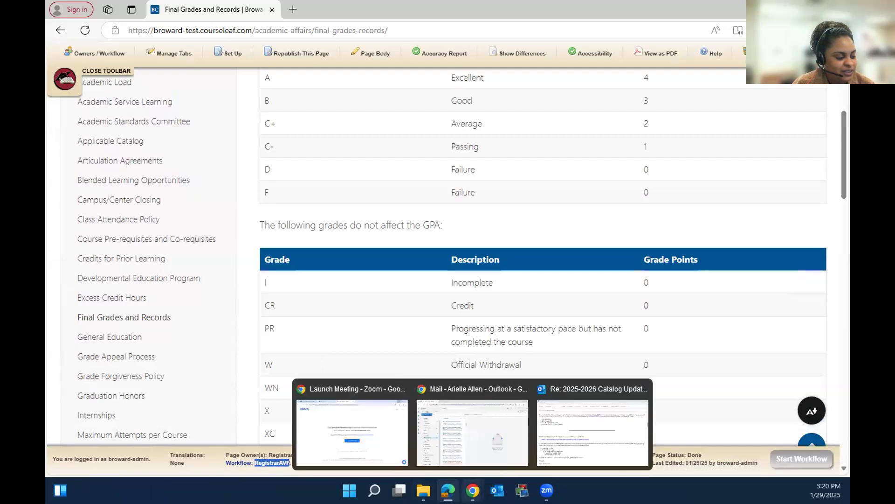
{"action": "left_click", "coordinate": [471, 455]}
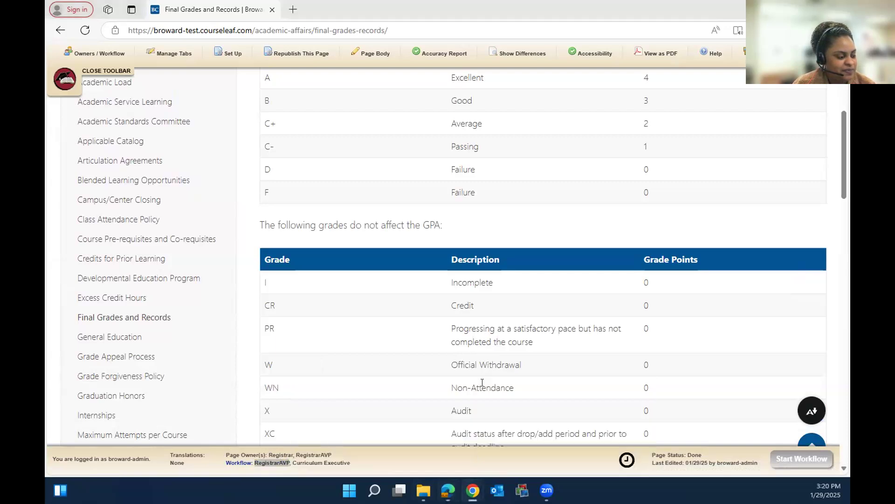
{"action": "mouse_move", "coordinate": [448, 489]}
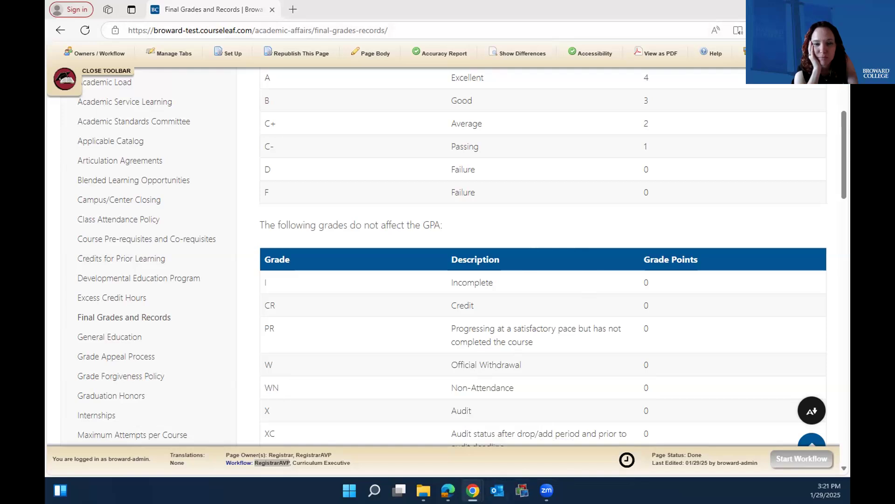
{"action": "left_click", "coordinate": [472, 491]}
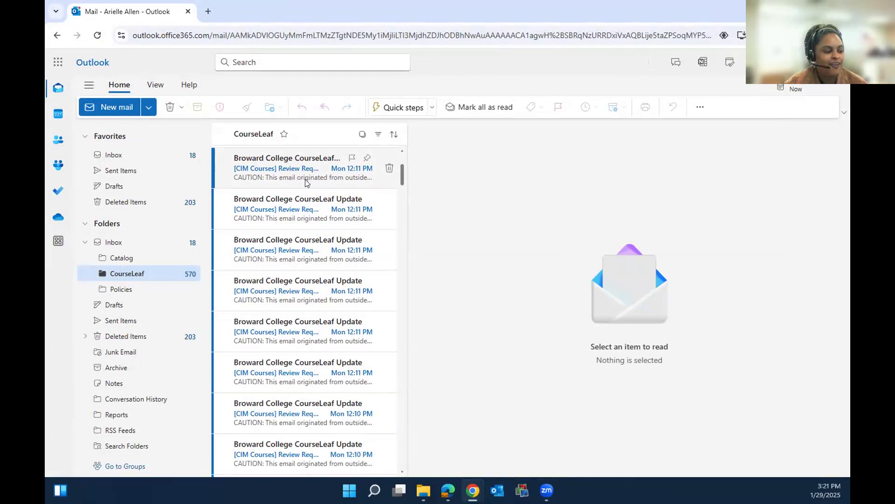
{"action": "mouse_move", "coordinate": [472, 489]}
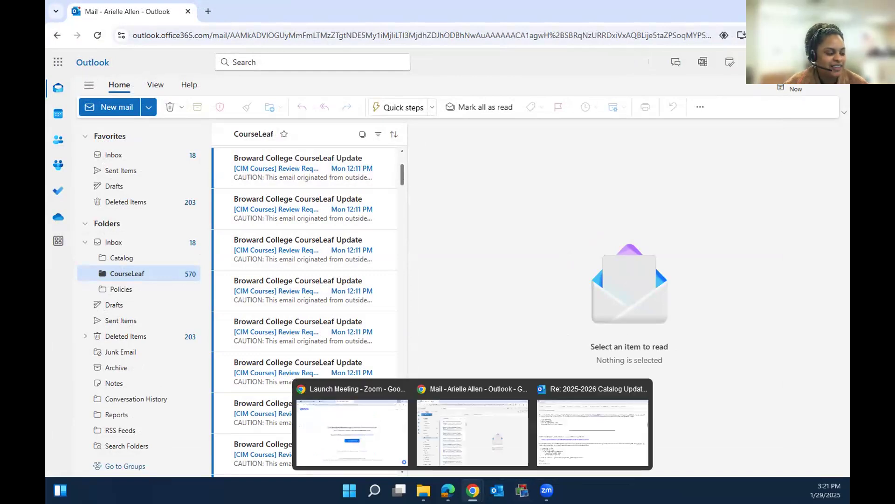
{"action": "left_click", "coordinate": [564, 454]}
{"action": "scroll", "coordinate": [434, 302], "scroll_direction": "down", "scroll_amount": 5}
{"action": "scroll", "coordinate": [433, 302], "scroll_direction": "down", "scroll_amount": 15}
{"action": "scroll", "coordinate": [434, 302], "scroll_direction": "down", "scroll_amount": 4}
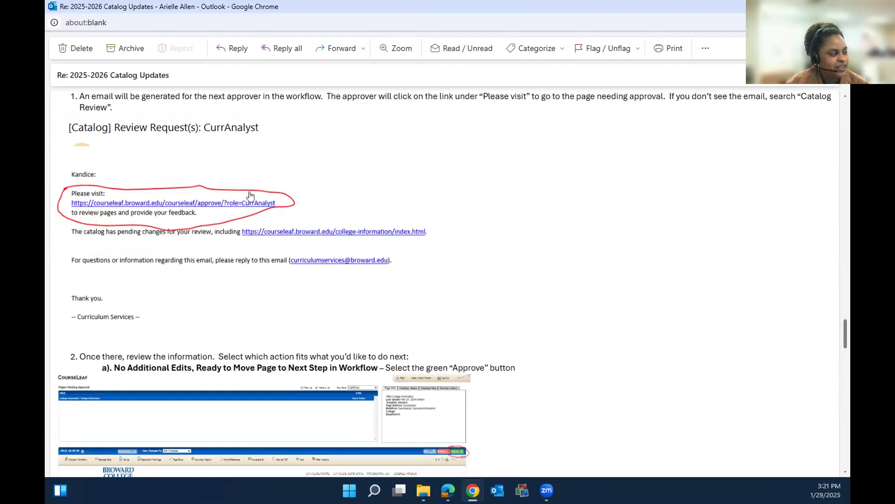
{"action": "left_click", "coordinate": [220, 246]}
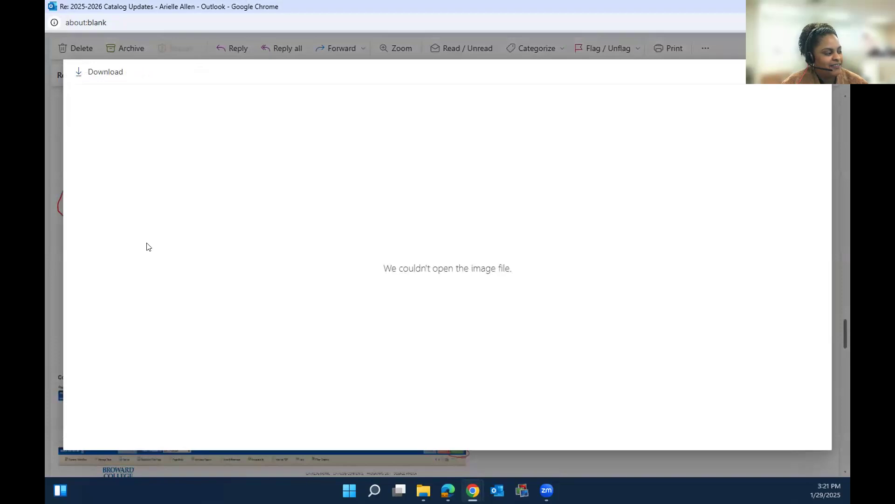
{"action": "left_click", "coordinate": [807, 83]}
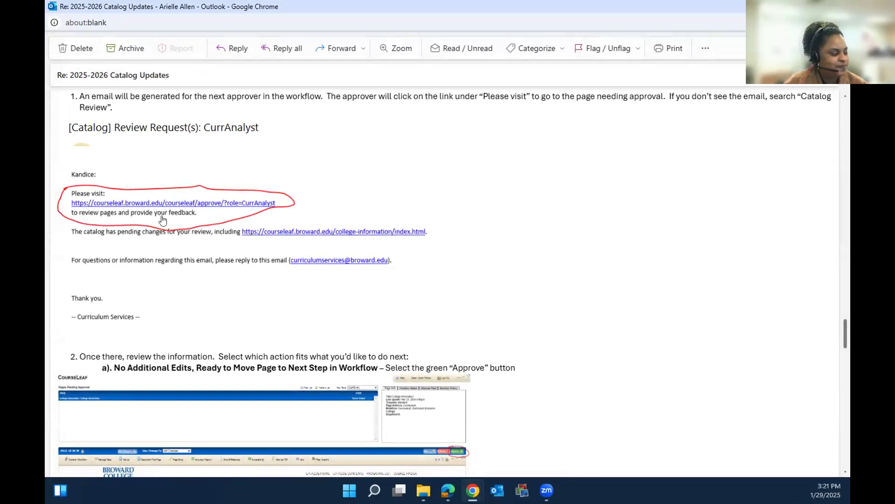
Read the email's instructions for the reviewer's options: approving the page, making additional edits, and sending it back to the initiator with Rollback.
{"action": "scroll", "coordinate": [162, 220], "scroll_direction": "down", "scroll_amount": 2}
{"action": "scroll", "coordinate": [162, 219], "scroll_direction": "down", "scroll_amount": 2}
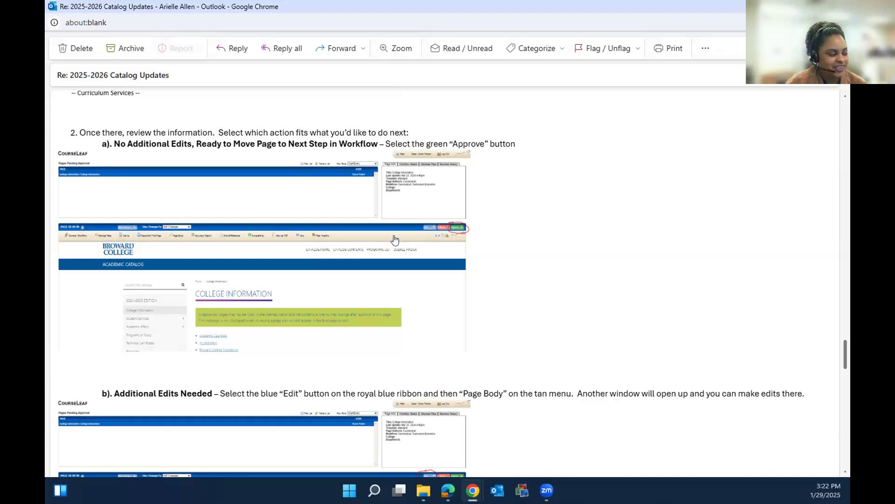
{"action": "scroll", "coordinate": [395, 240], "scroll_direction": "down", "scroll_amount": 5}
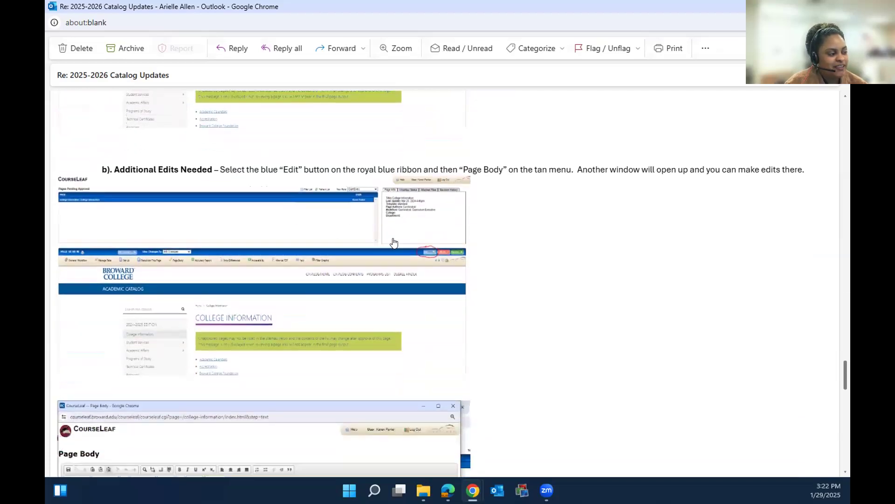
{"action": "scroll", "coordinate": [395, 242], "scroll_direction": "down", "scroll_amount": 1}
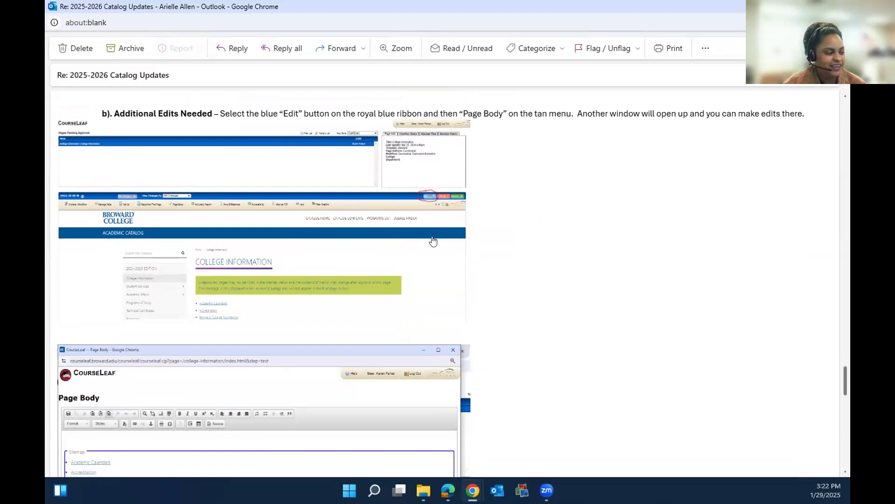
{"action": "scroll", "coordinate": [433, 240], "scroll_direction": "down", "scroll_amount": 8}
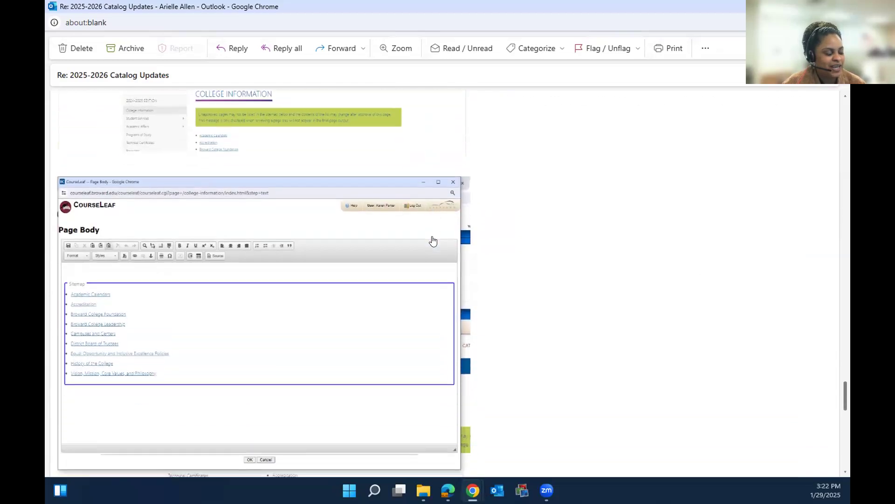
{"action": "scroll", "coordinate": [433, 240], "scroll_direction": "down", "scroll_amount": 4}
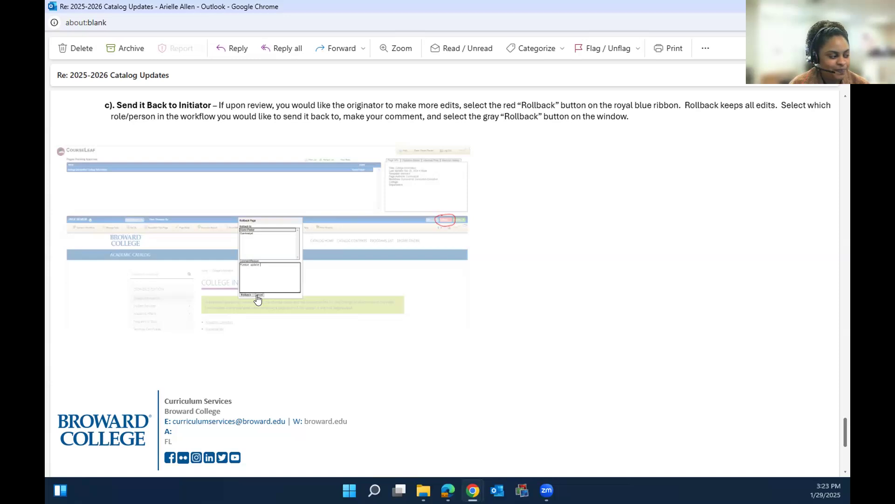
{"action": "scroll", "coordinate": [254, 298], "scroll_direction": "down", "scroll_amount": 3}
{"action": "scroll", "coordinate": [257, 298], "scroll_direction": "down", "scroll_amount": 1}
{"action": "scroll", "coordinate": [257, 298], "scroll_direction": "up", "scroll_amount": 4}
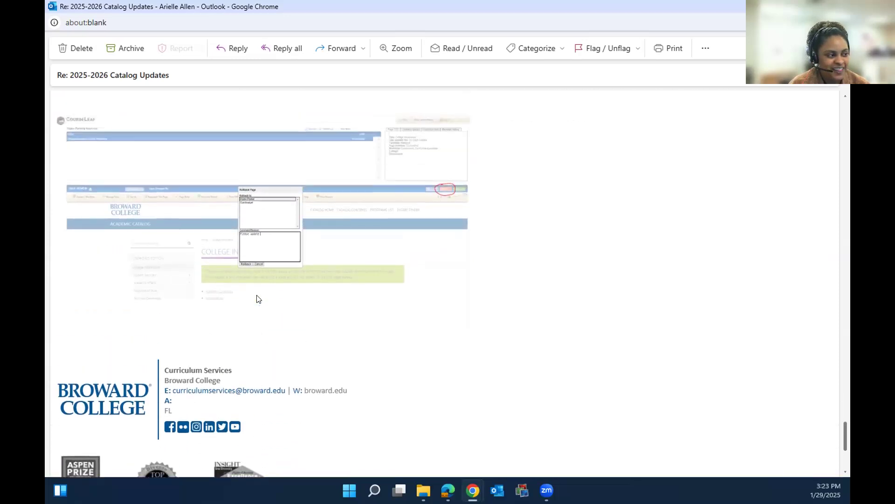